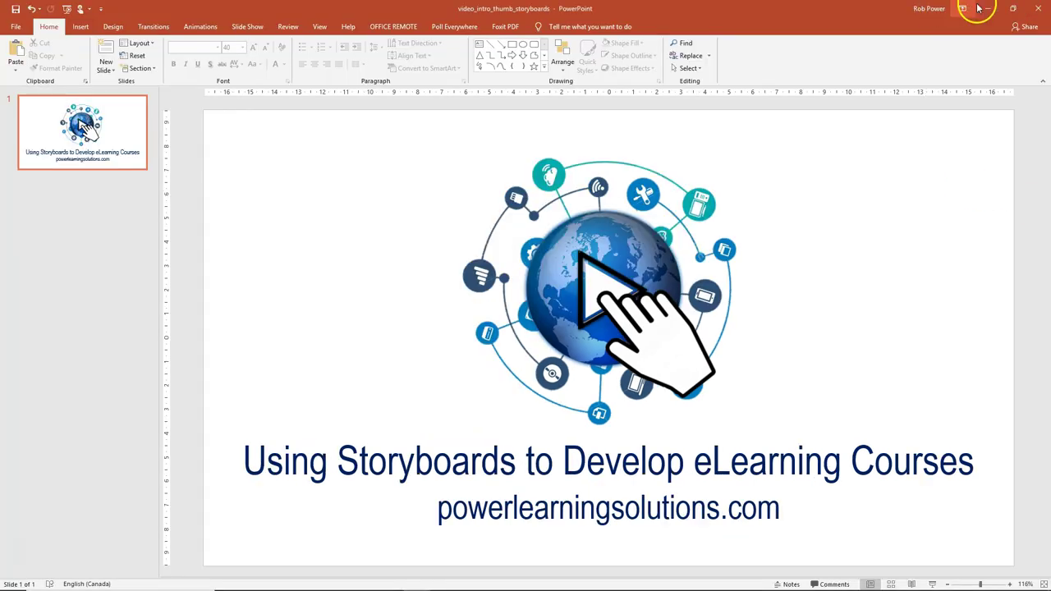
# Minimize the PowerPoint title-slide presentation and the Audacity recording window
pyautogui.click(988, 8)
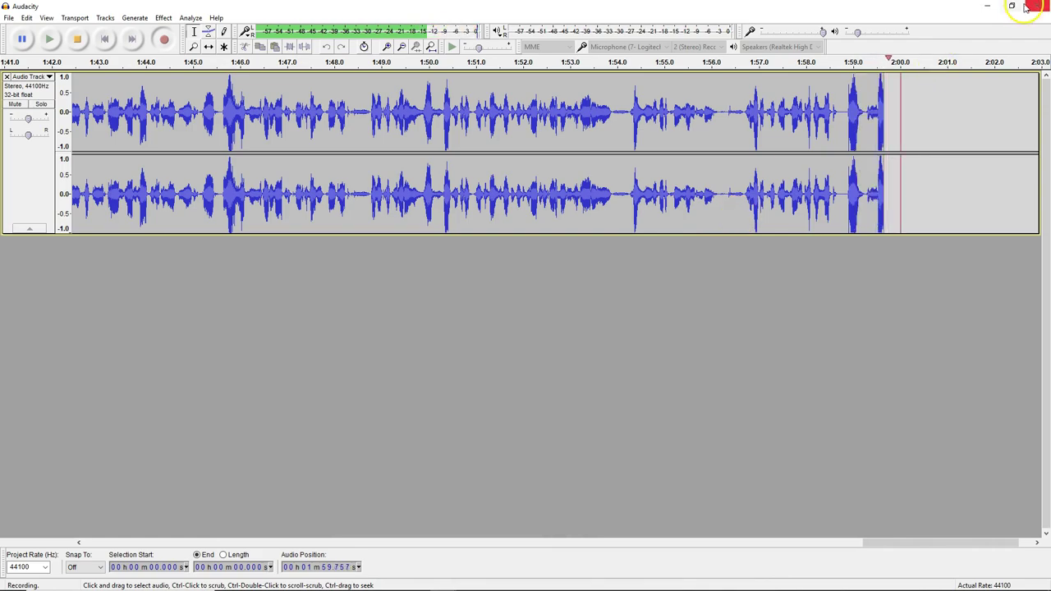
pyautogui.click(987, 6)
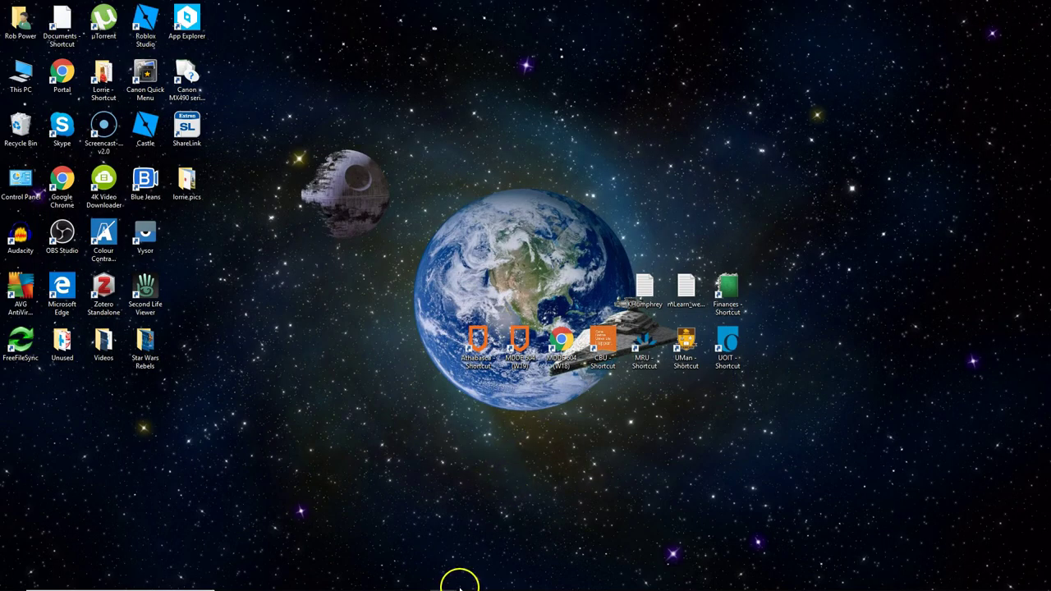
# Bring the MDDE604_ReDev_Blueprint v4 workbook back on screen at its Front-matter sheet
pyautogui.moveTo(458, 584)
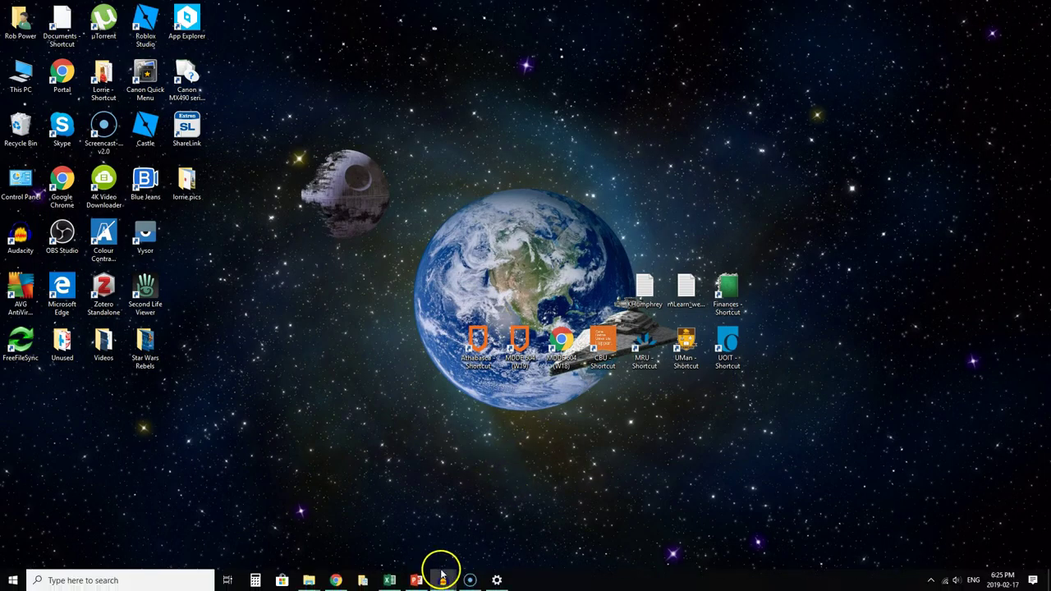
pyautogui.click(390, 580)
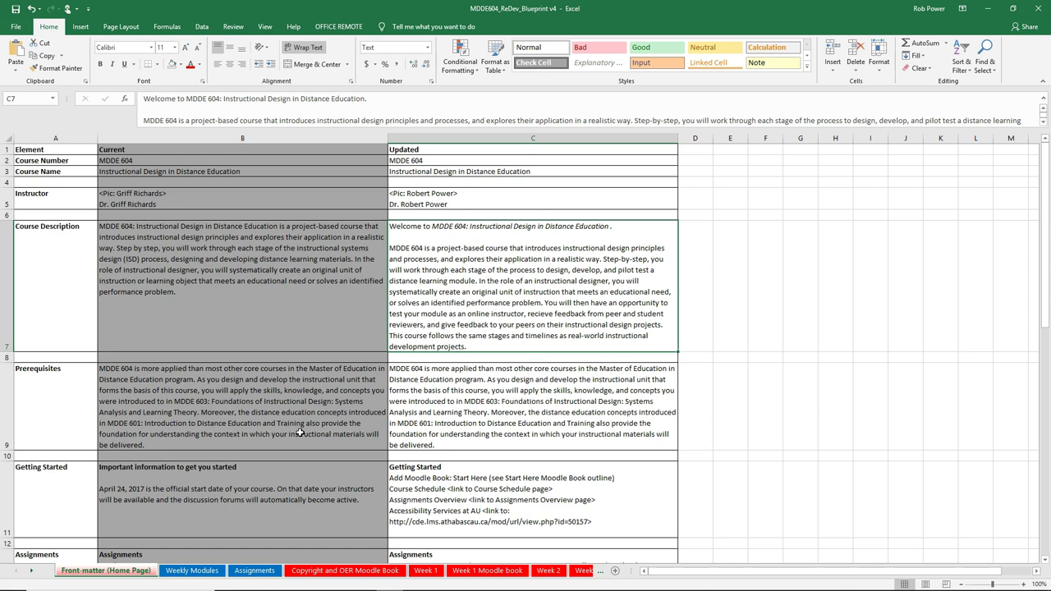
pyautogui.click(296, 433)
# Review the Updated column C, including the course description in C7 and instructor entry in C5
pyautogui.click(475, 138)
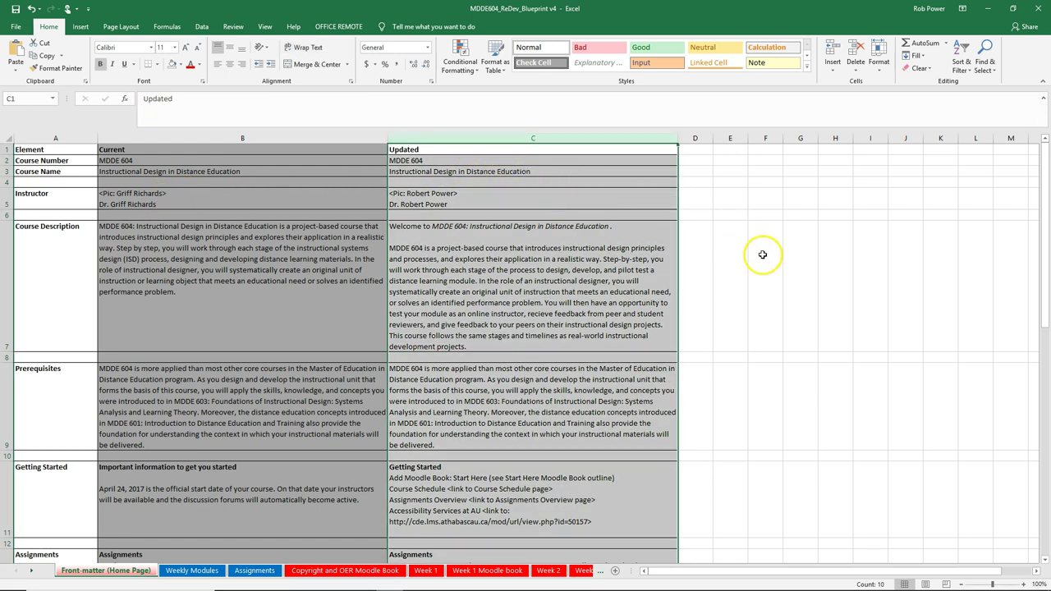
pyautogui.click(562, 260)
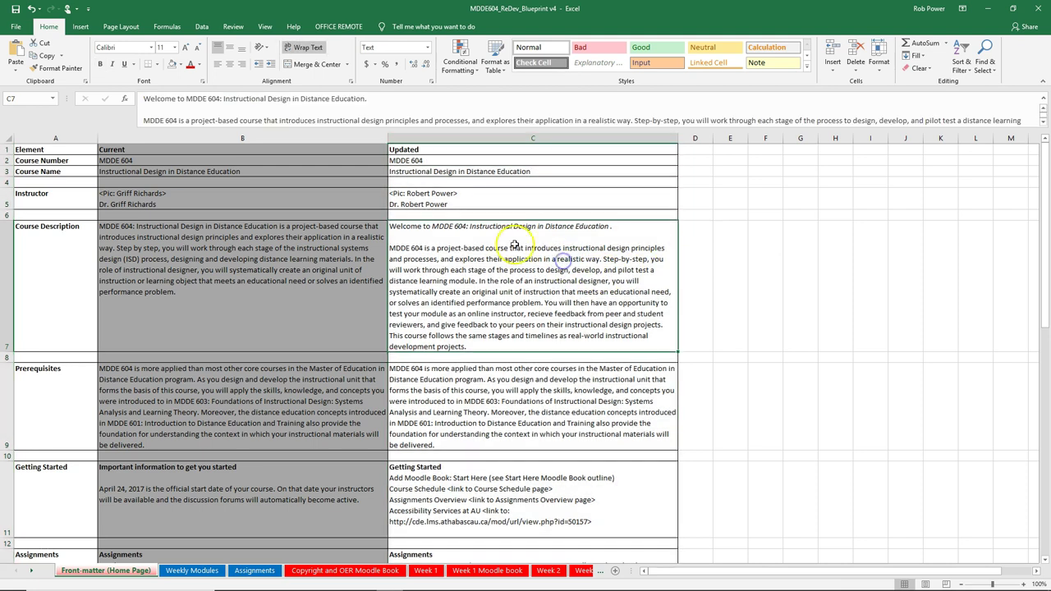
pyautogui.click(462, 194)
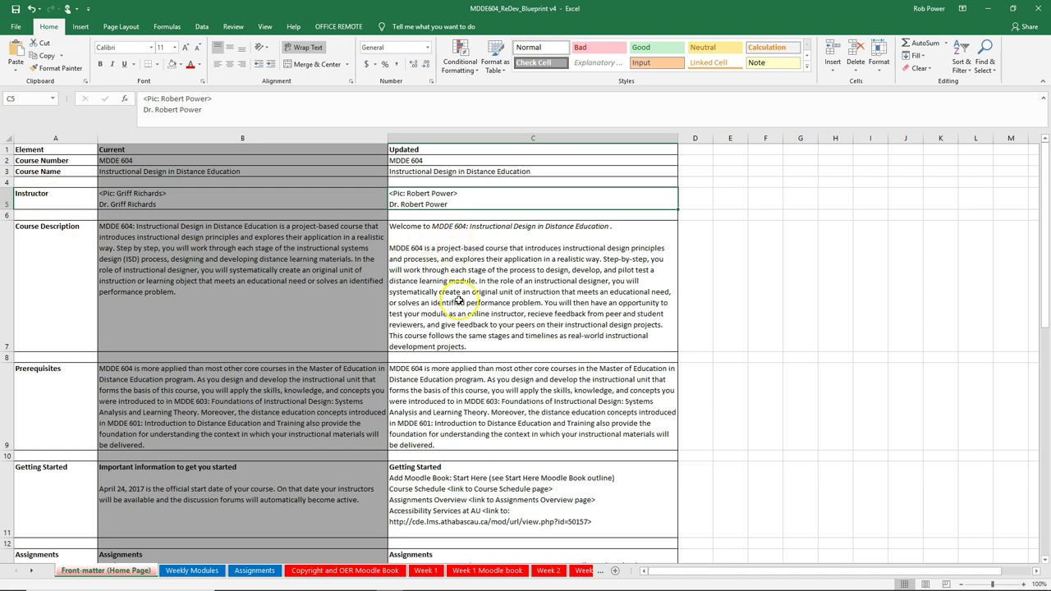
pyautogui.scroll(-2, 450, 311)
pyautogui.scroll(-2, 447, 345)
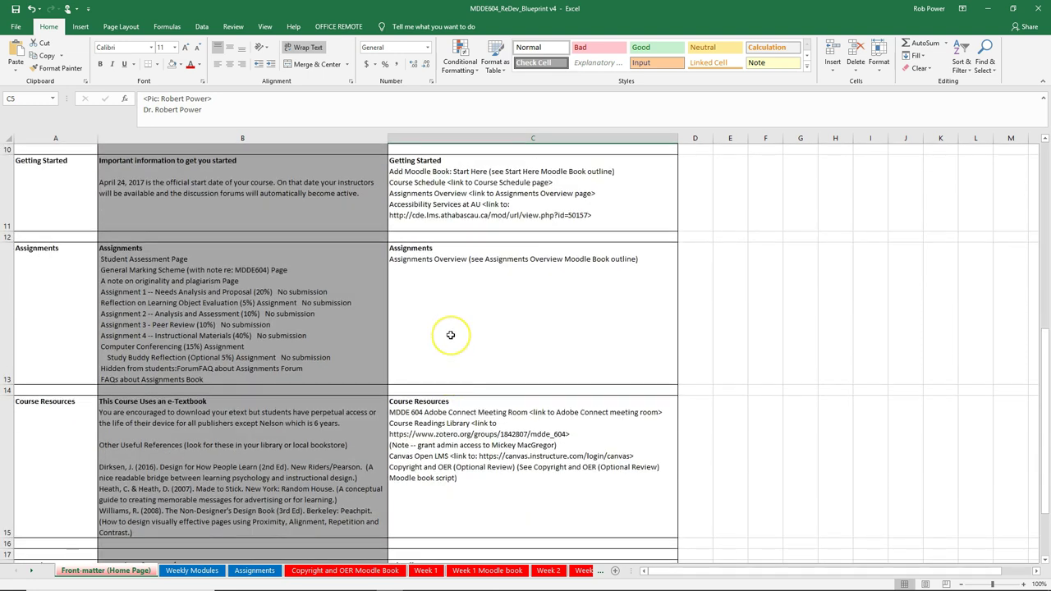
pyautogui.scroll(-2, 450, 335)
pyautogui.scroll(6, 450, 335)
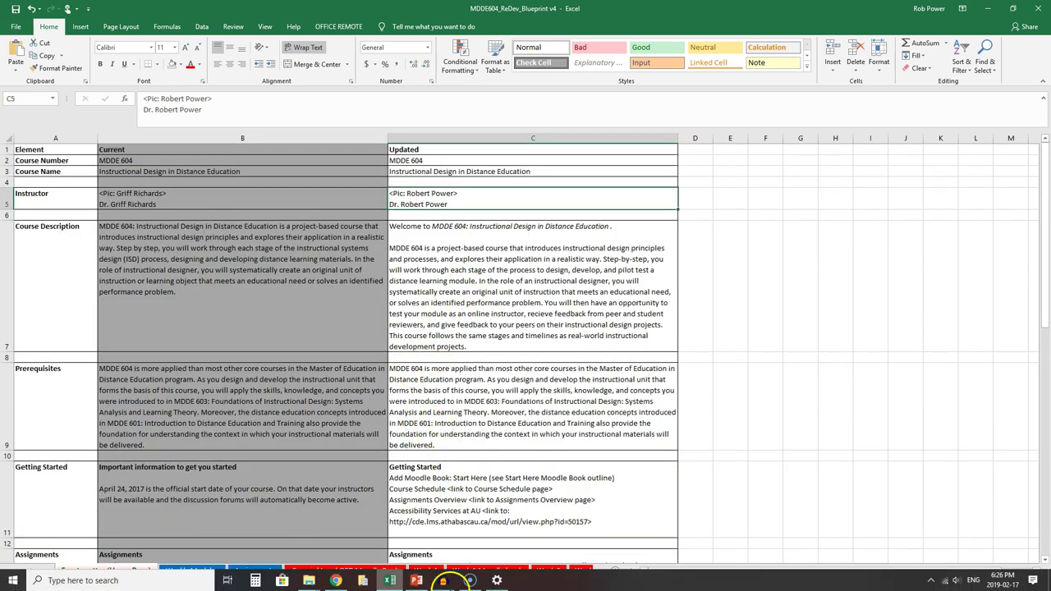
# Switch to the live Moodle MDDE 604 home page and look over its welcome text and prerequisites
pyautogui.moveTo(446, 578)
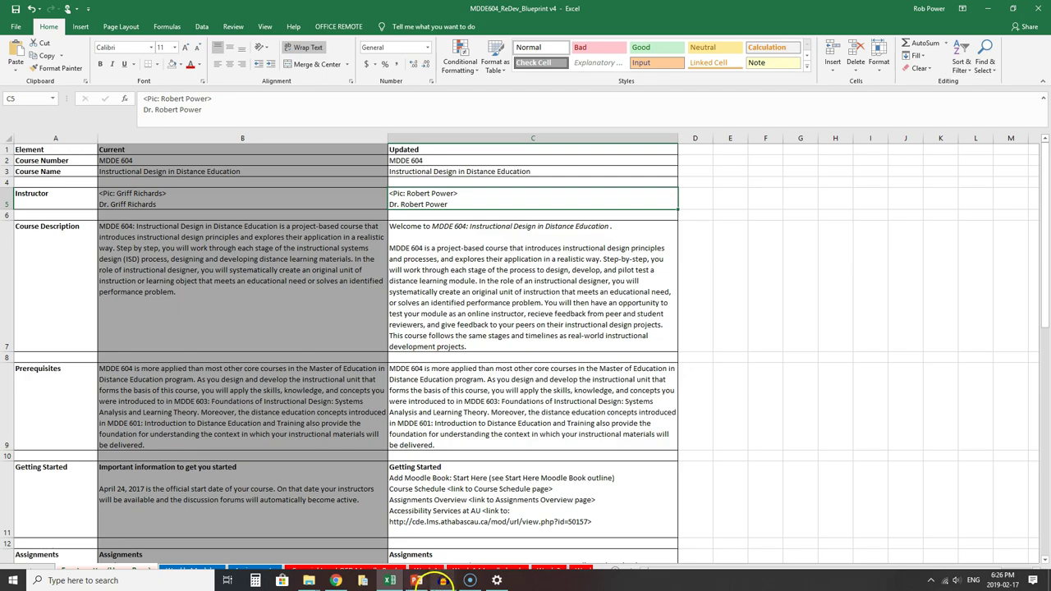
pyautogui.click(336, 580)
pyautogui.scroll(-3, 472, 337)
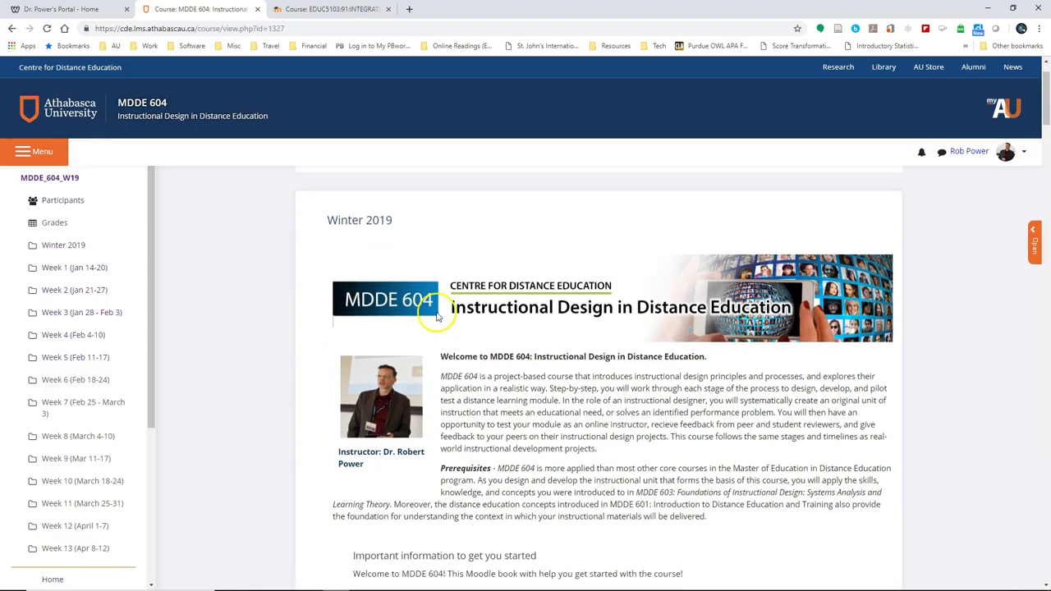
pyautogui.scroll(1, 472, 337)
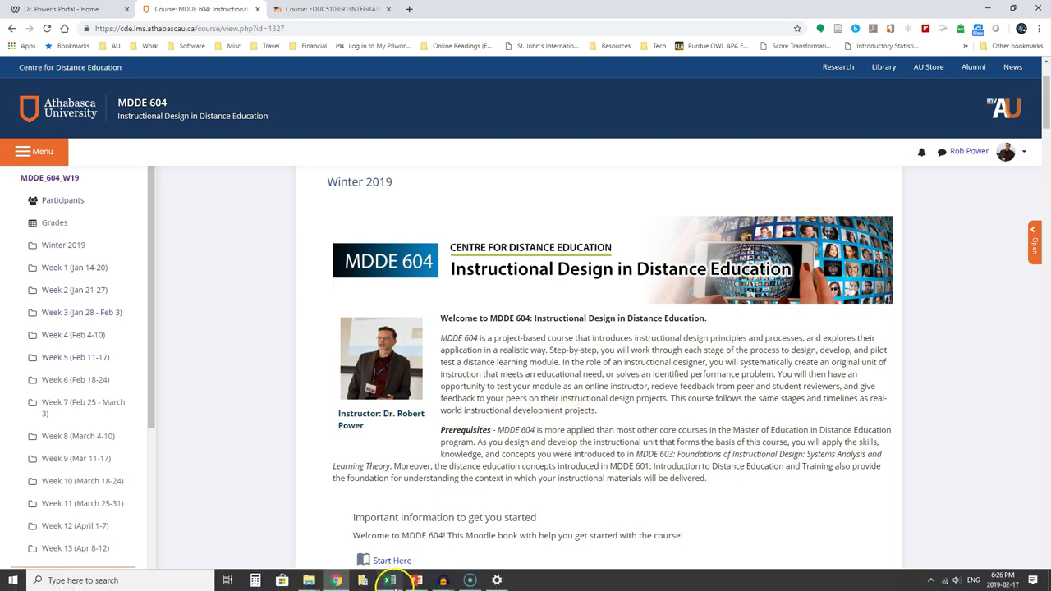
# Back in the blueprint, recheck the updated description in C7 and instructor text in C5, leaving C5 unchanged
pyautogui.click(390, 580)
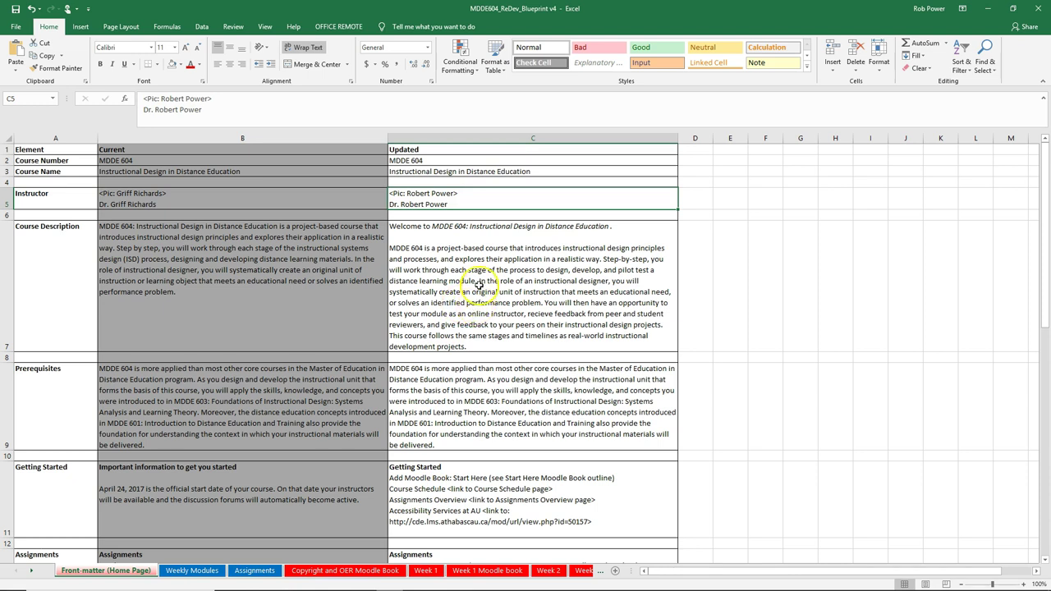
pyautogui.click(425, 248)
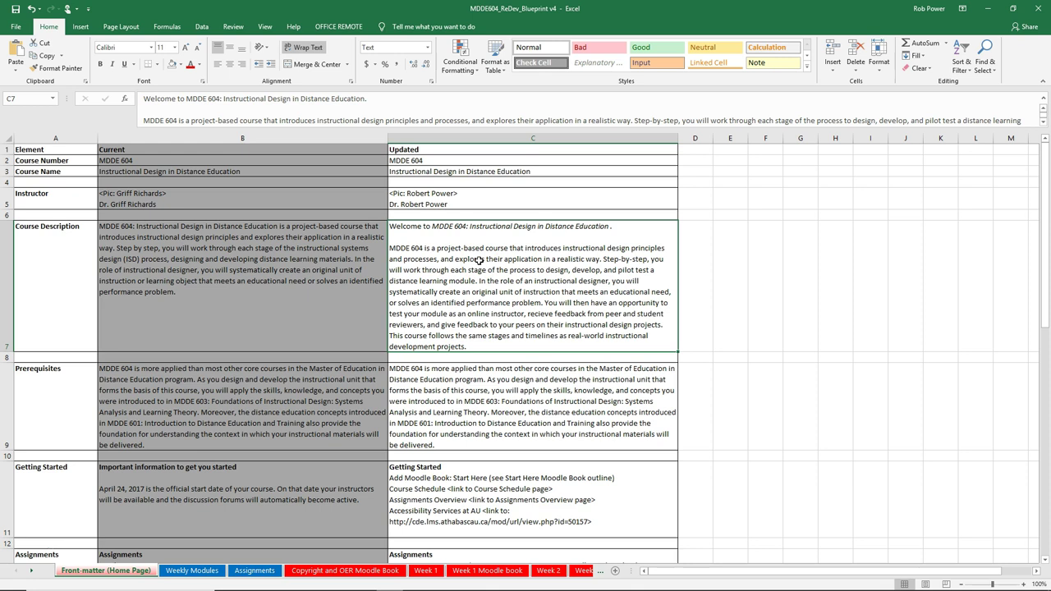
pyautogui.click(437, 195)
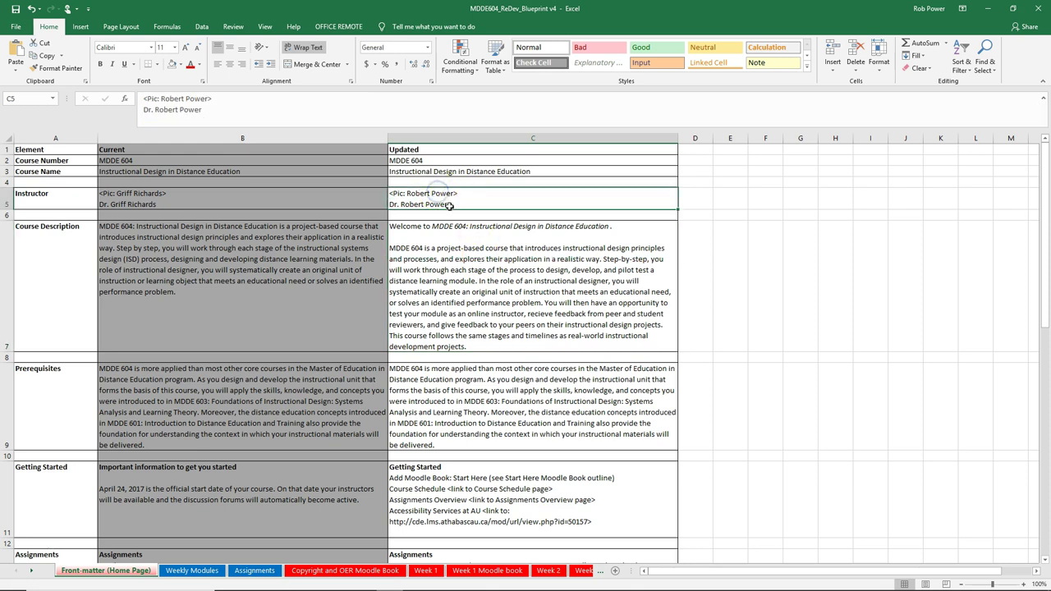
pyautogui.click(412, 192)
pyautogui.doubleClick(412, 192)
pyautogui.moveTo(400, 193); pyautogui.dragTo(446, 192)
pyautogui.click(493, 264)
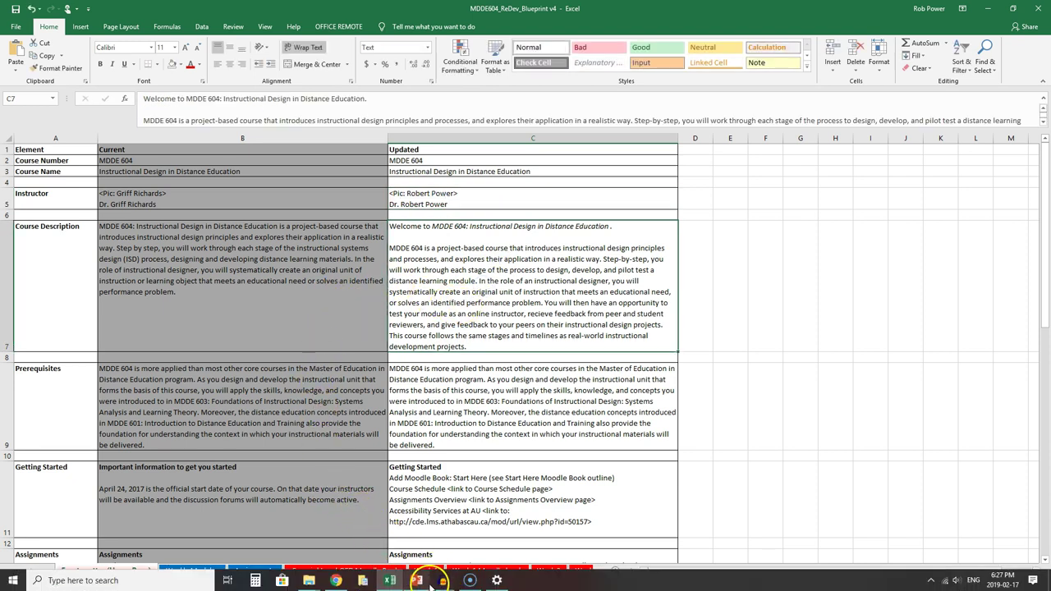
# Open the Week 1 sheet and review its unit label, topic, objectives and assessment in A2–D2
pyautogui.click(426, 569)
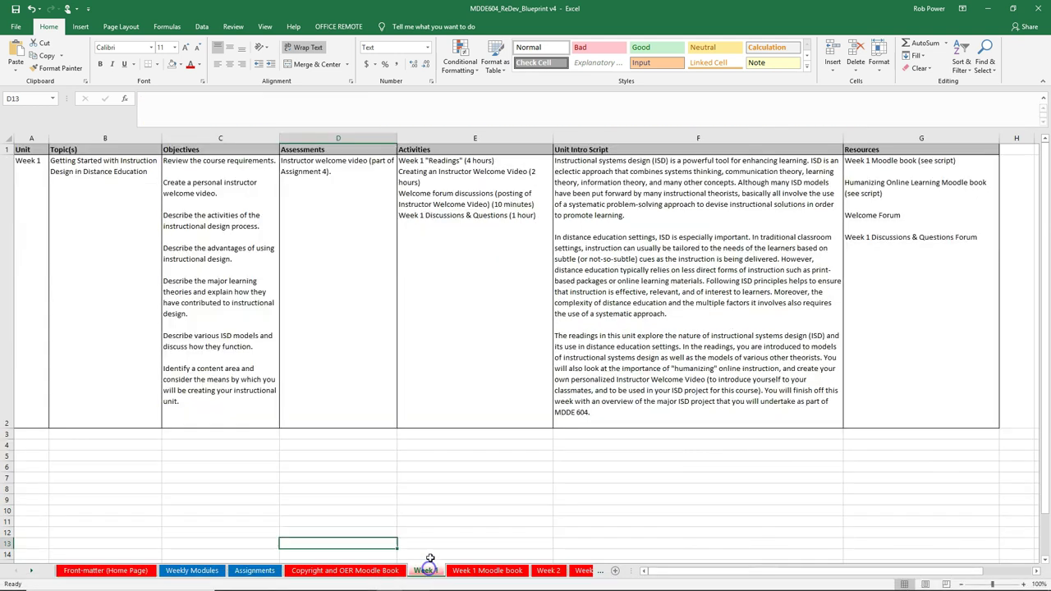
pyautogui.click(91, 187)
pyautogui.click(30, 182)
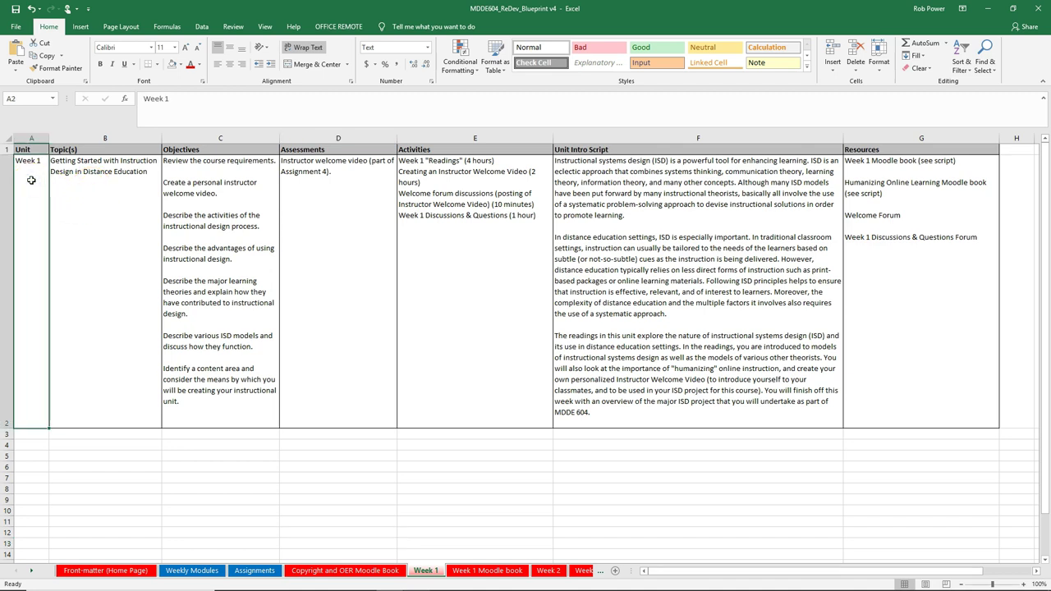
pyautogui.click(92, 163)
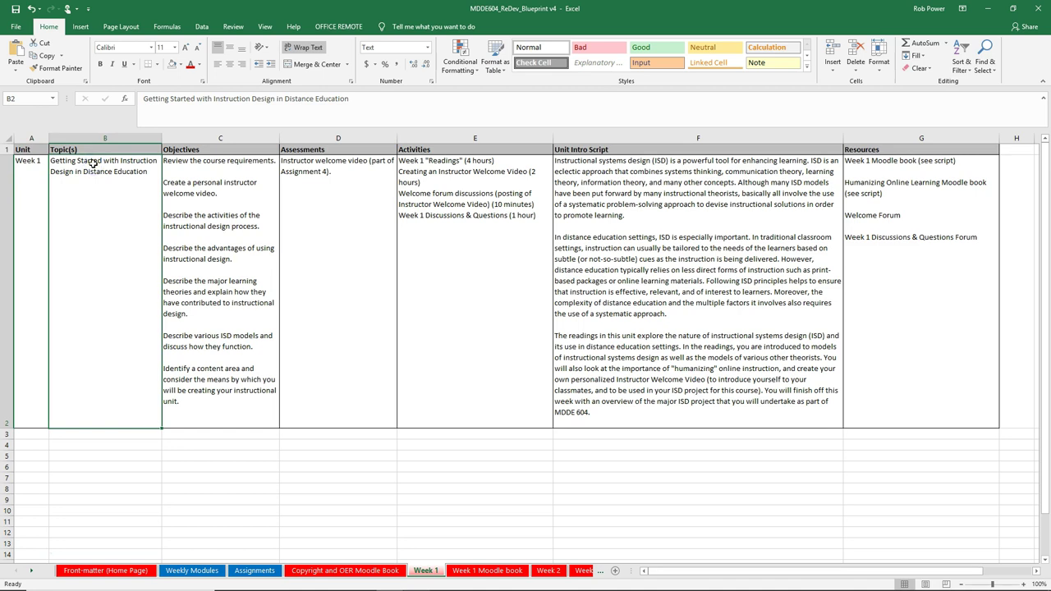
pyautogui.click(217, 181)
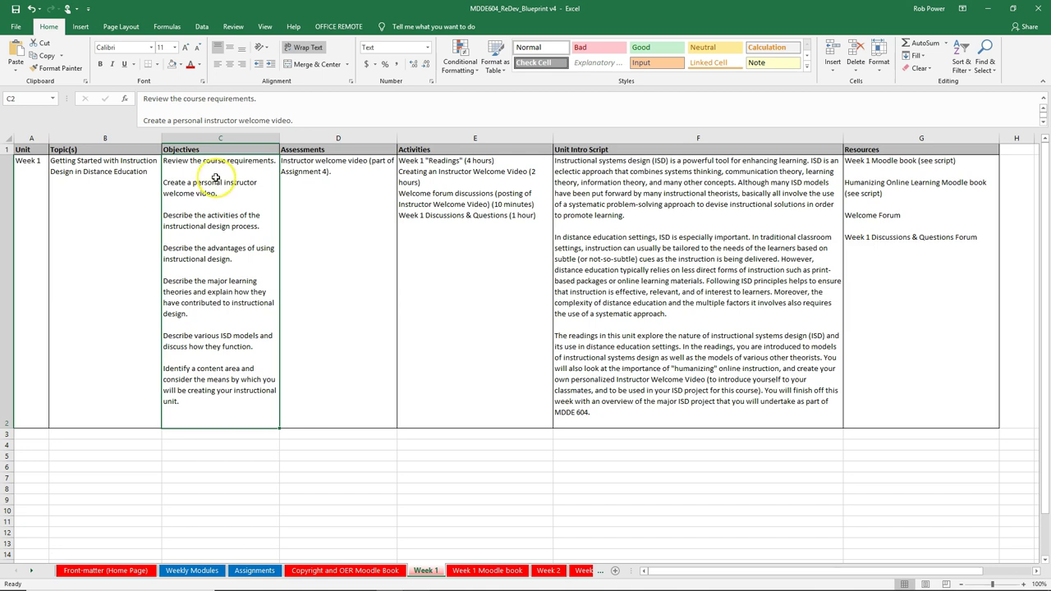
pyautogui.click(210, 178)
pyautogui.click(328, 171)
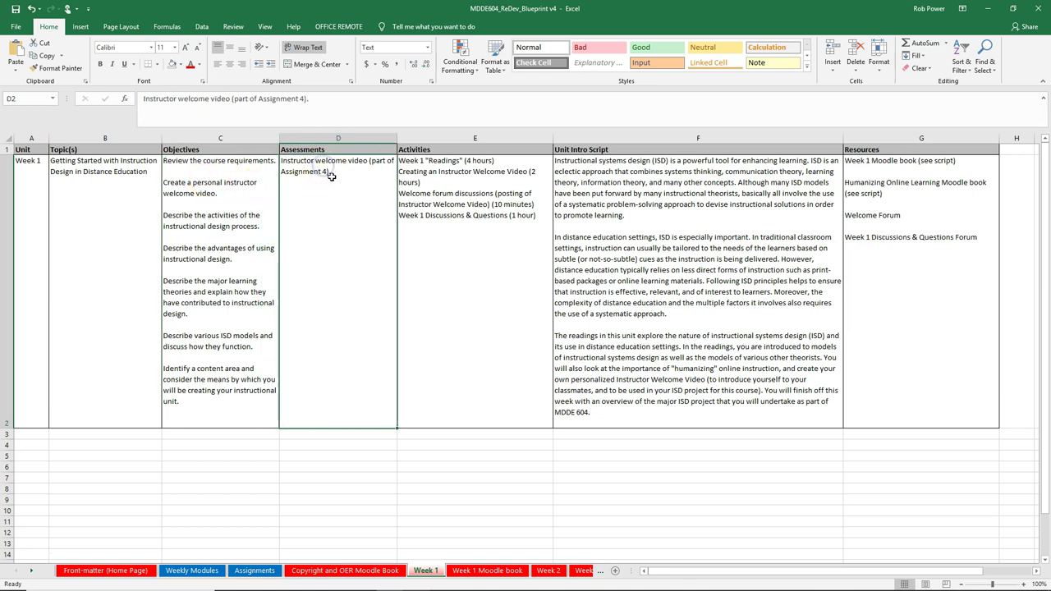
pyautogui.click(344, 178)
# Review the Week 1 activities in E2, the unit intro script, and the four-item resources list
pyautogui.click(462, 172)
pyautogui.click(411, 167)
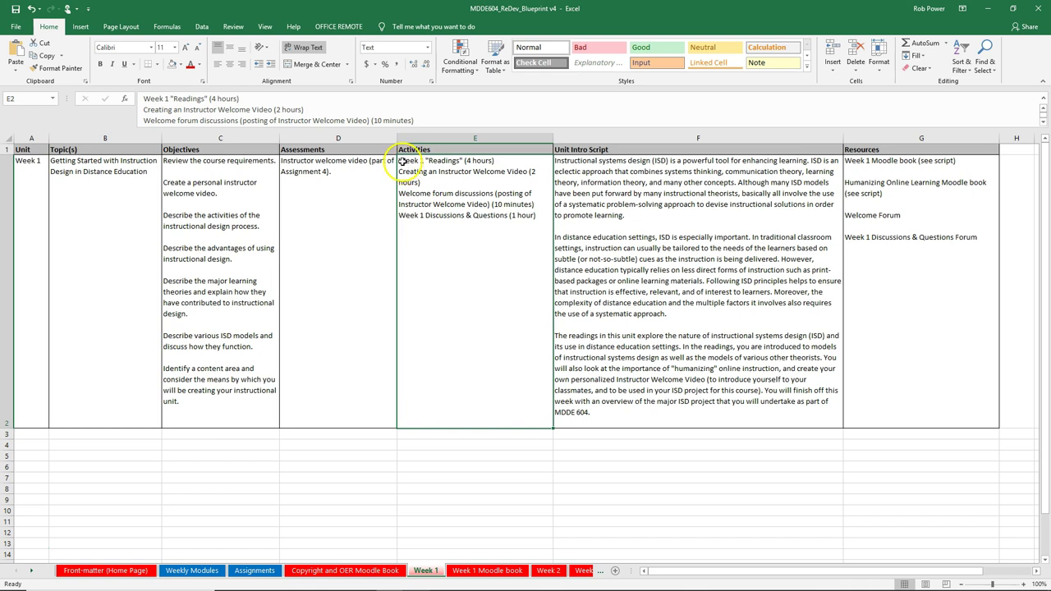
pyautogui.doubleClick(464, 160)
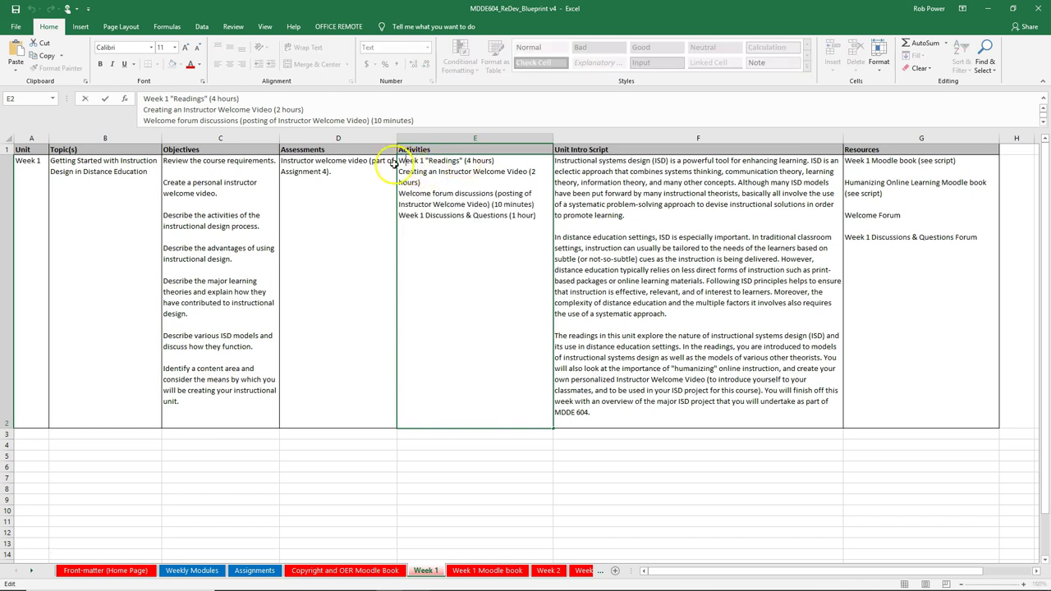
pyautogui.moveTo(400, 161); pyautogui.dragTo(489, 260)
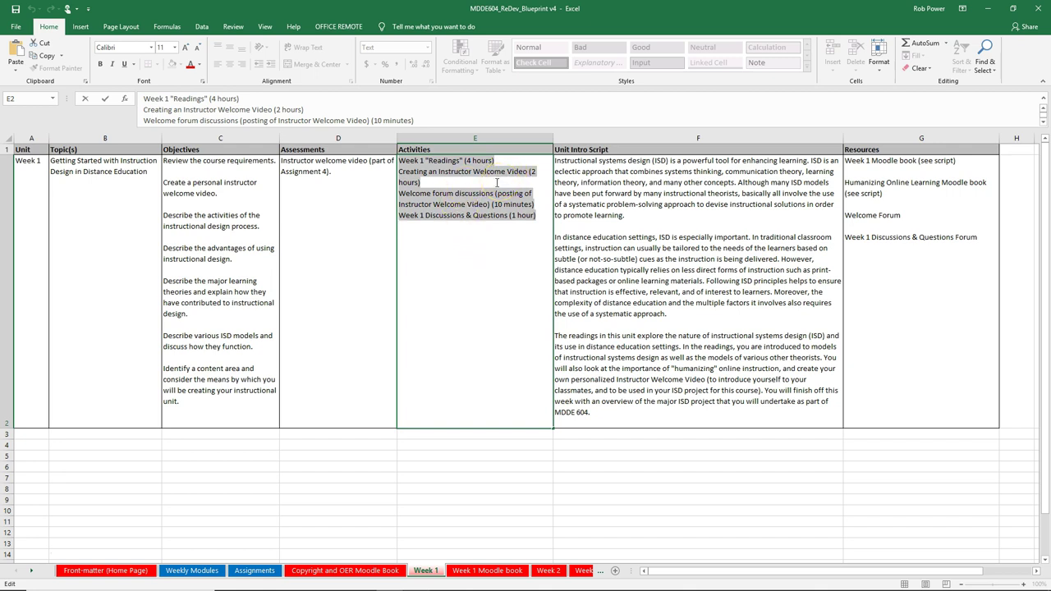
pyautogui.click(585, 171)
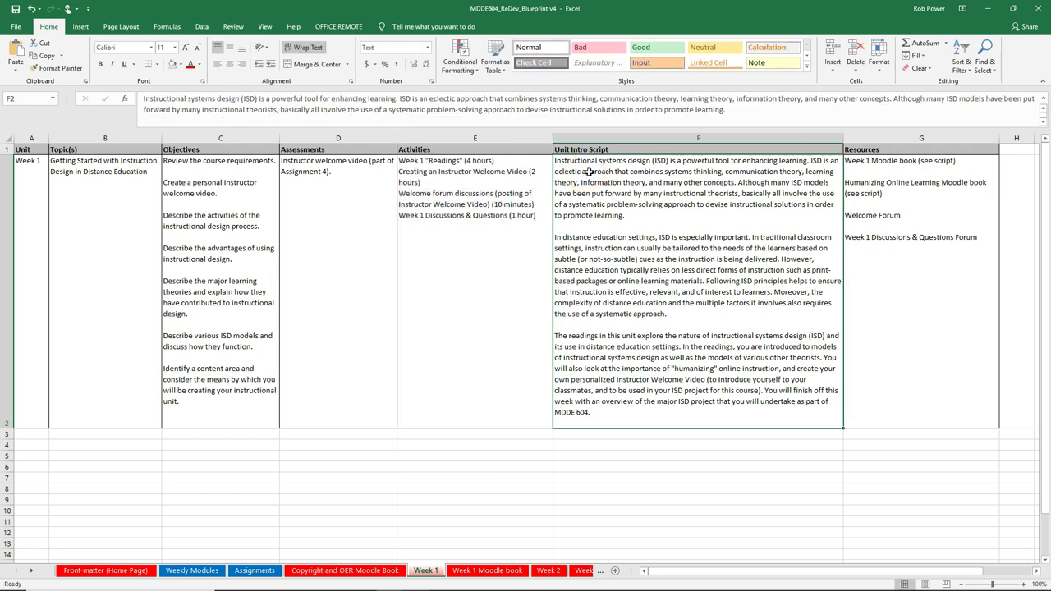
pyautogui.click(870, 161)
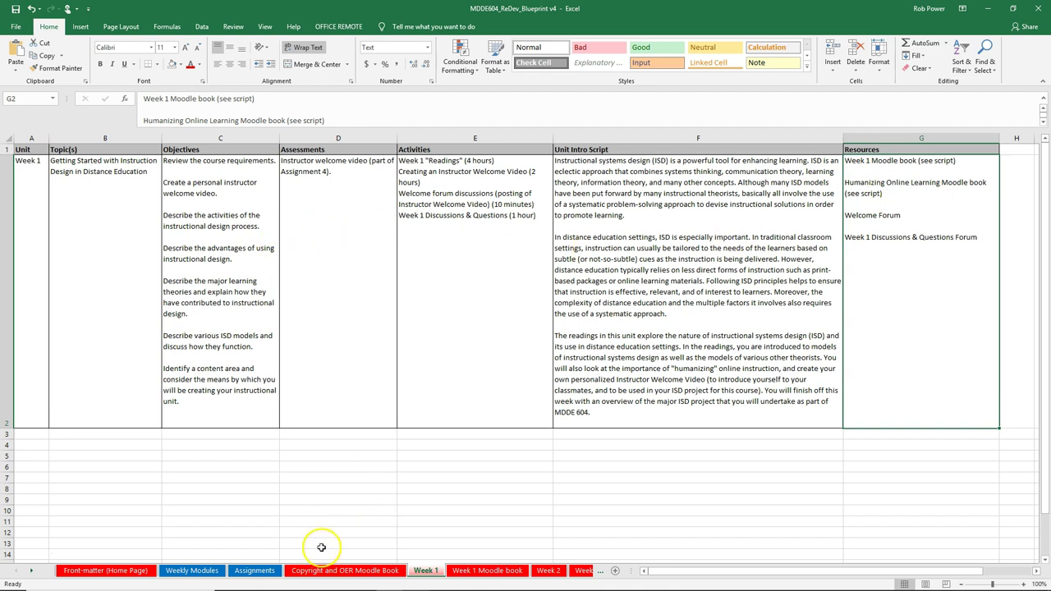
pyautogui.moveTo(383, 584)
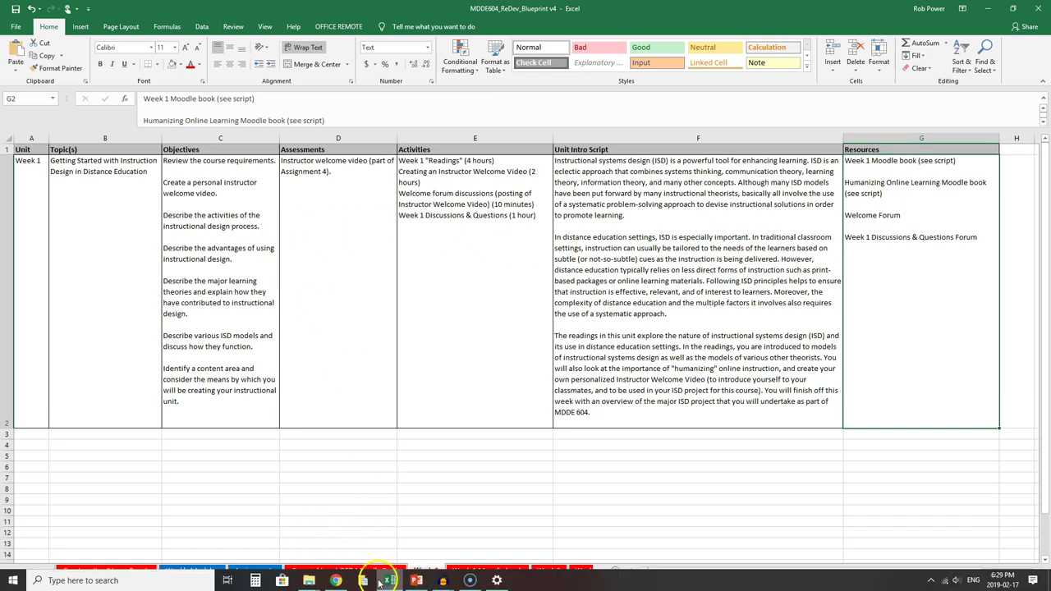
# Scroll the Moodle course page to Week 1's book, Welcome Forum, Discussions and Sharing Intro Videos
pyautogui.click(336, 580)
pyautogui.scroll(-7, 329, 273)
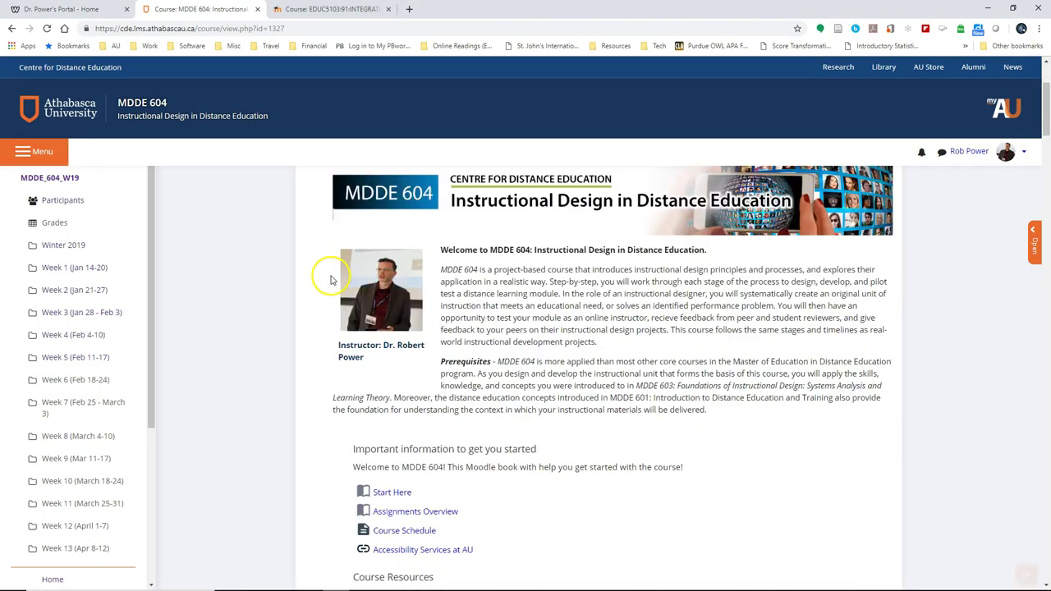
pyautogui.scroll(-5, 337, 281)
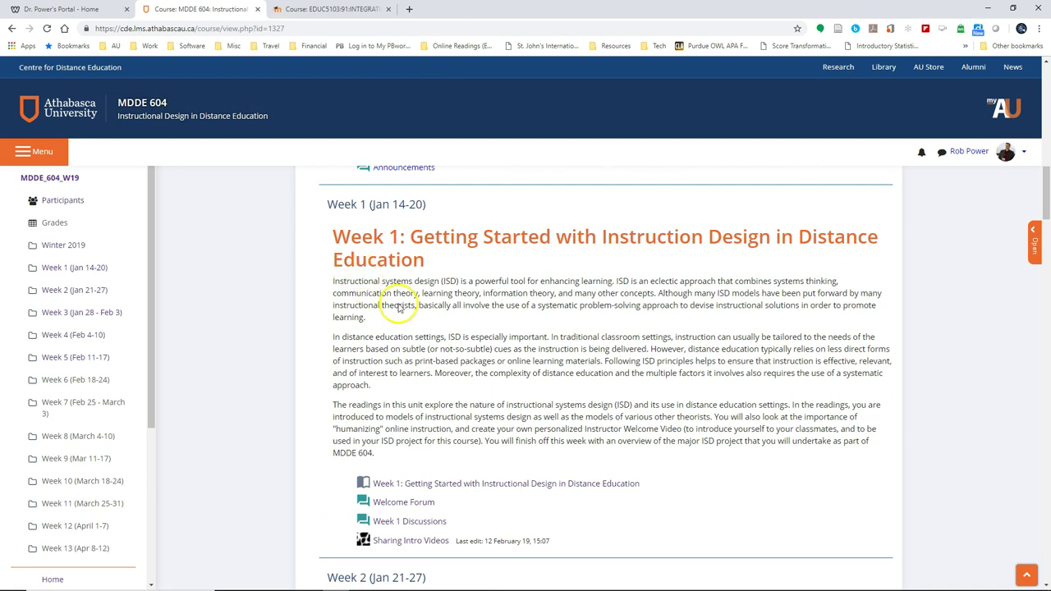
pyautogui.scroll(-2, 456, 345)
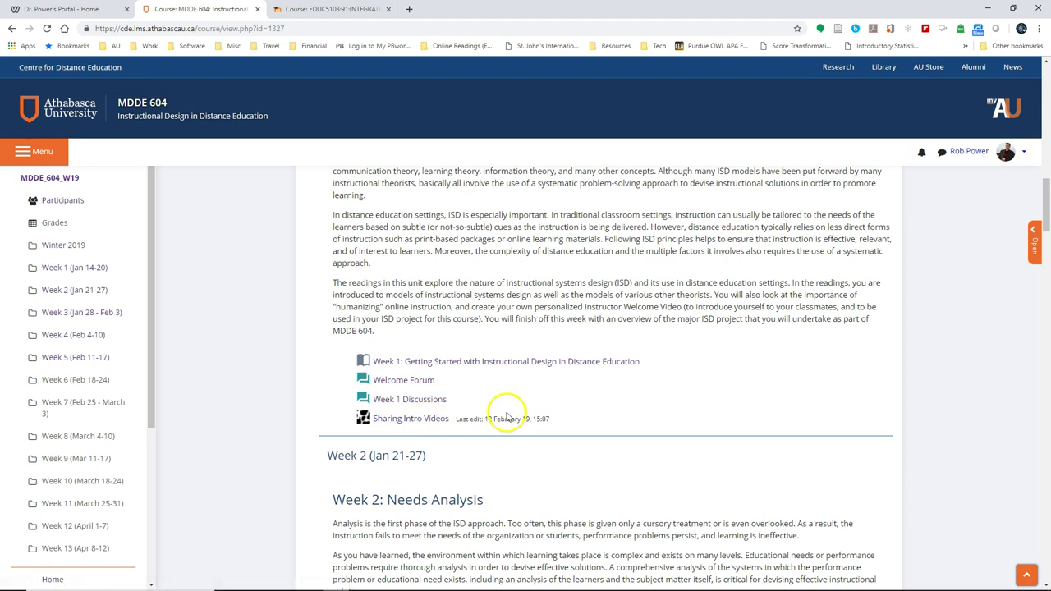
# Open the Week 1 Moodle book sheet and review the first page's chapter, title, Learning Outcomes script, media and resources
pyautogui.moveTo(432, 566)
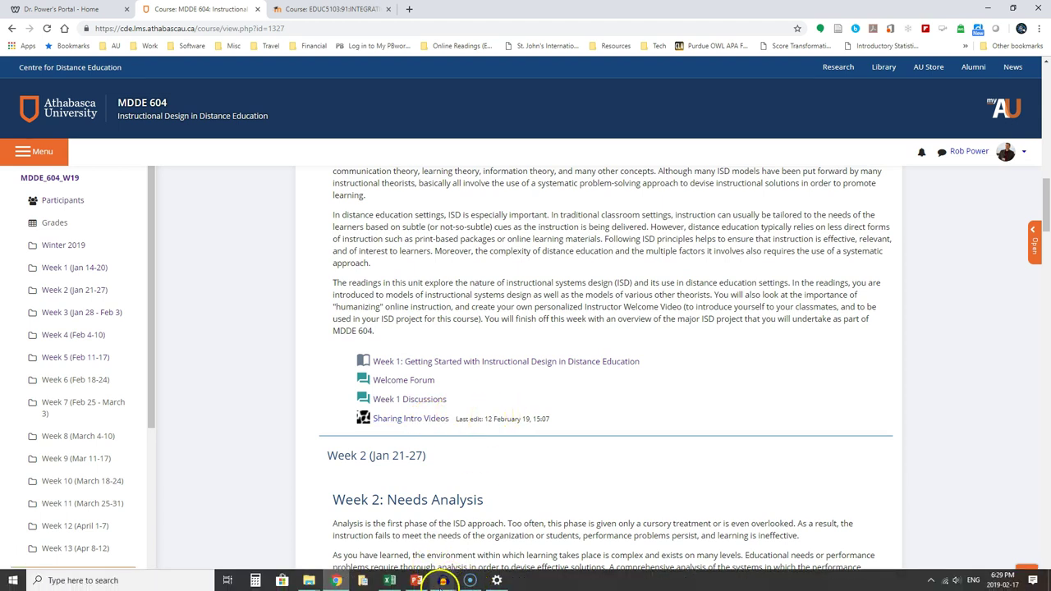
pyautogui.click(389, 579)
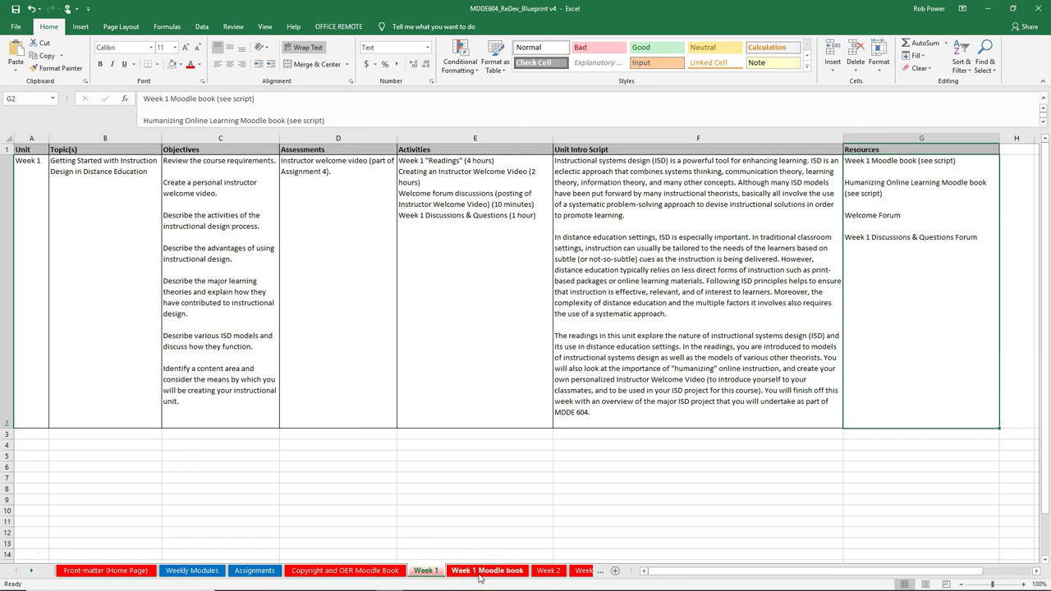
pyautogui.click(485, 570)
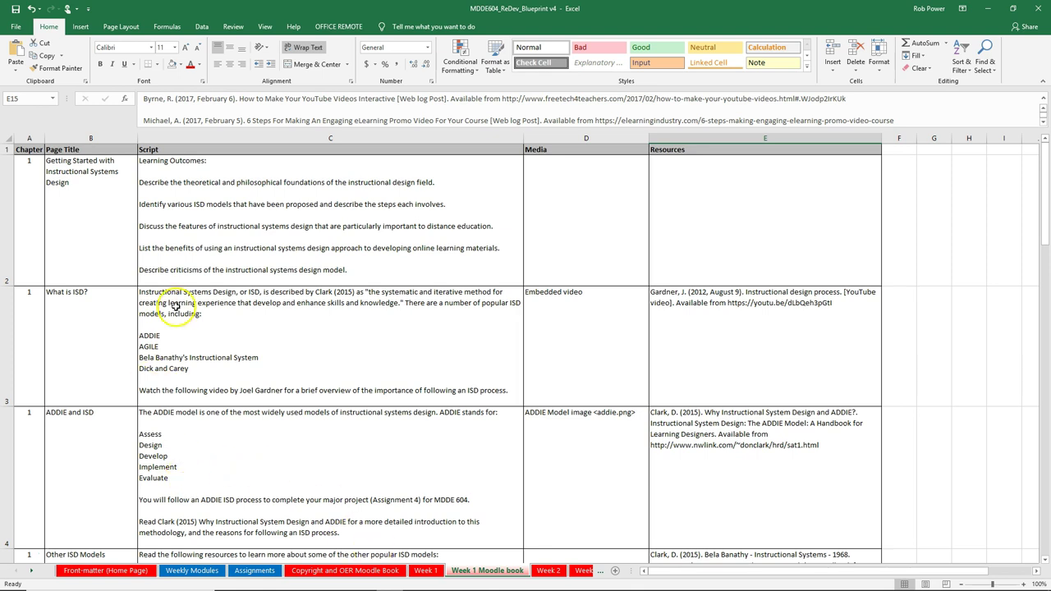
pyautogui.click(117, 221)
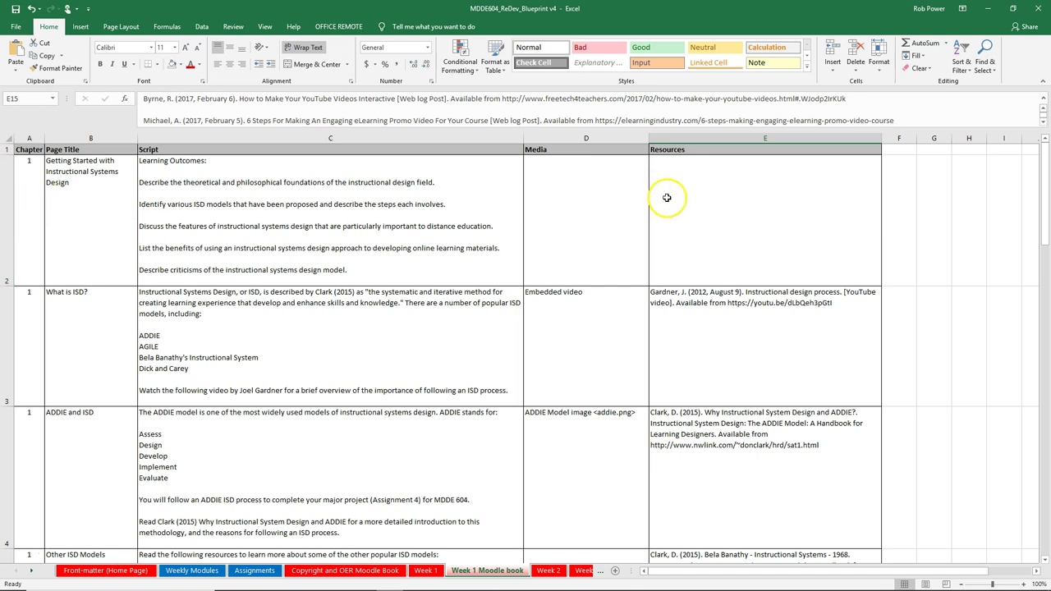
pyautogui.click(27, 196)
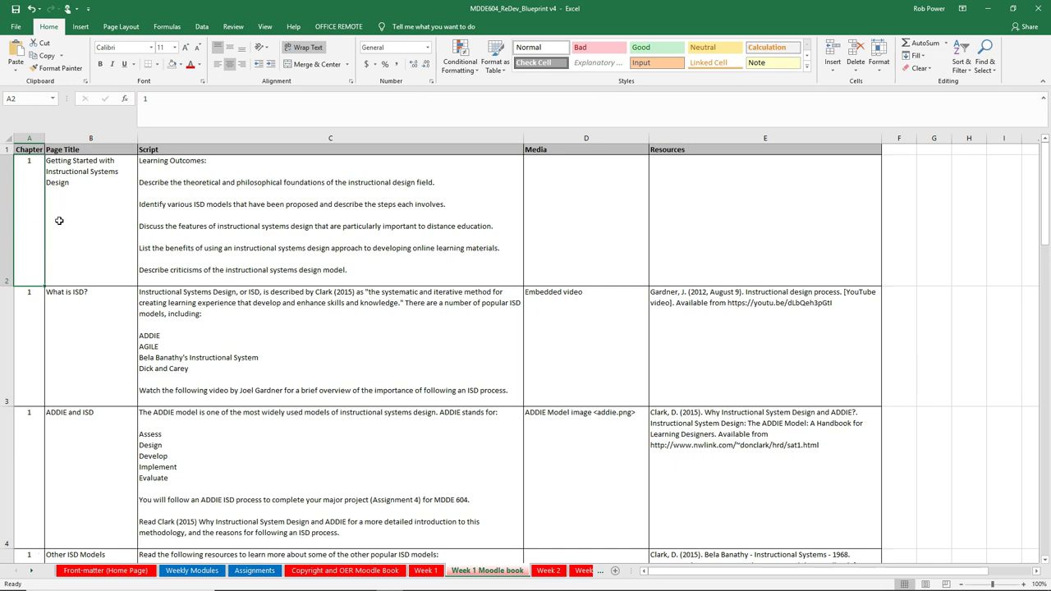
pyautogui.click(70, 181)
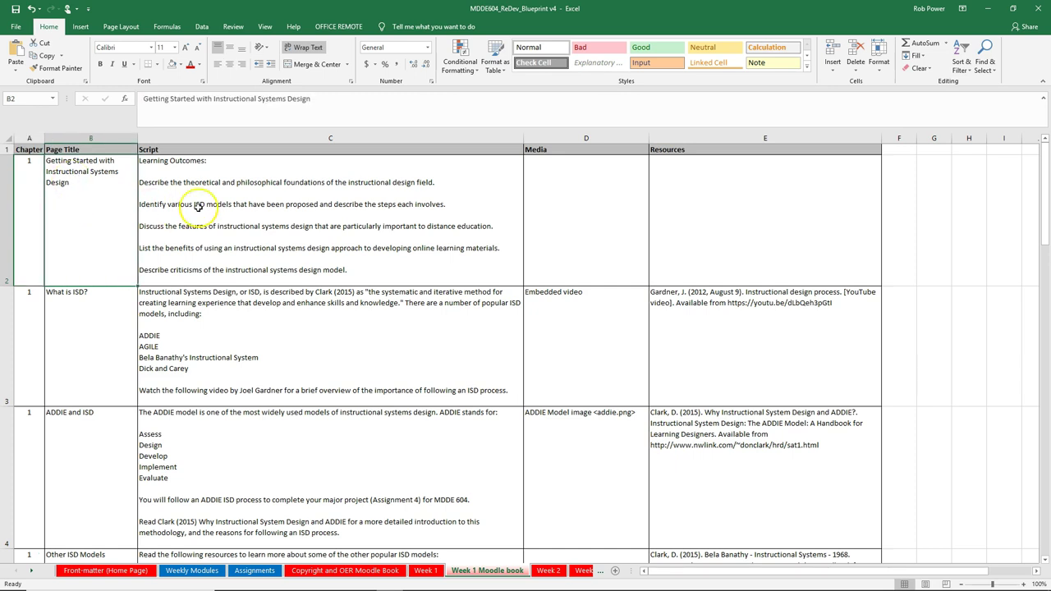
pyautogui.click(215, 175)
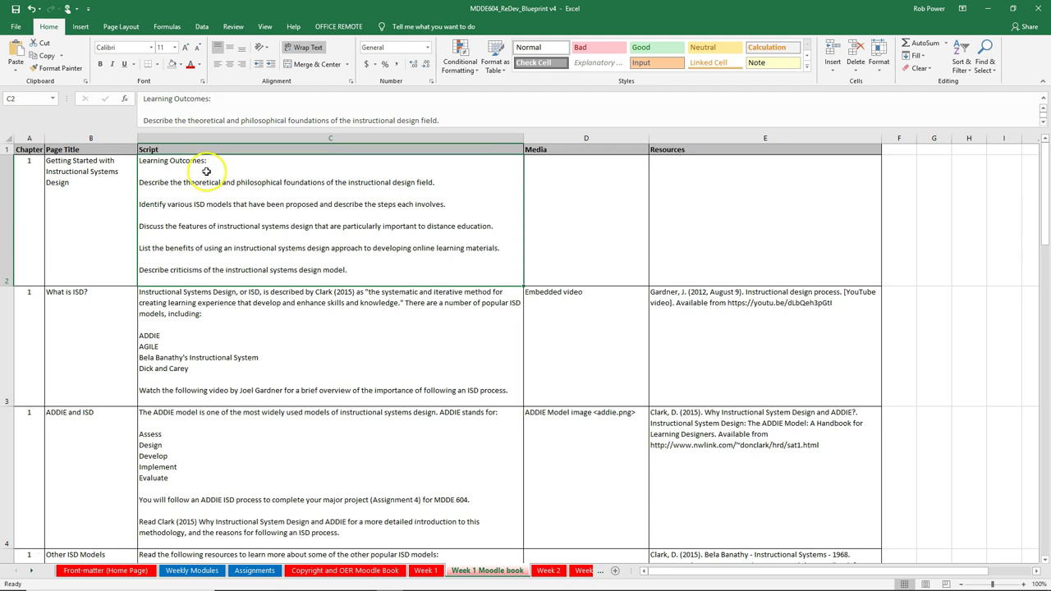
pyautogui.click(605, 216)
pyautogui.click(723, 217)
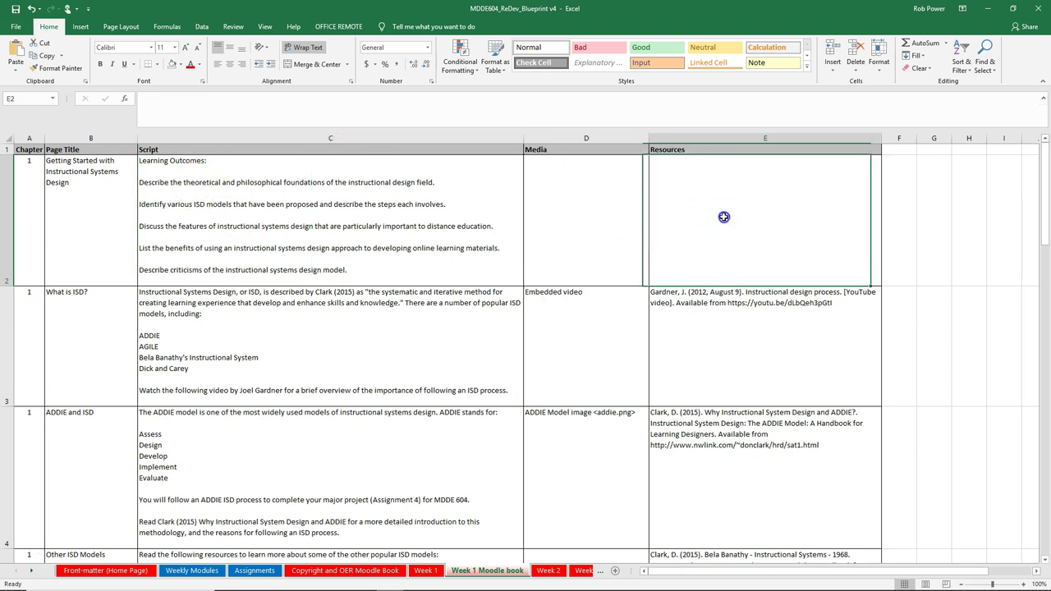
# Review the What is ISD? page's media note, script and Gardner video citation
pyautogui.scroll(-1, 461, 262)
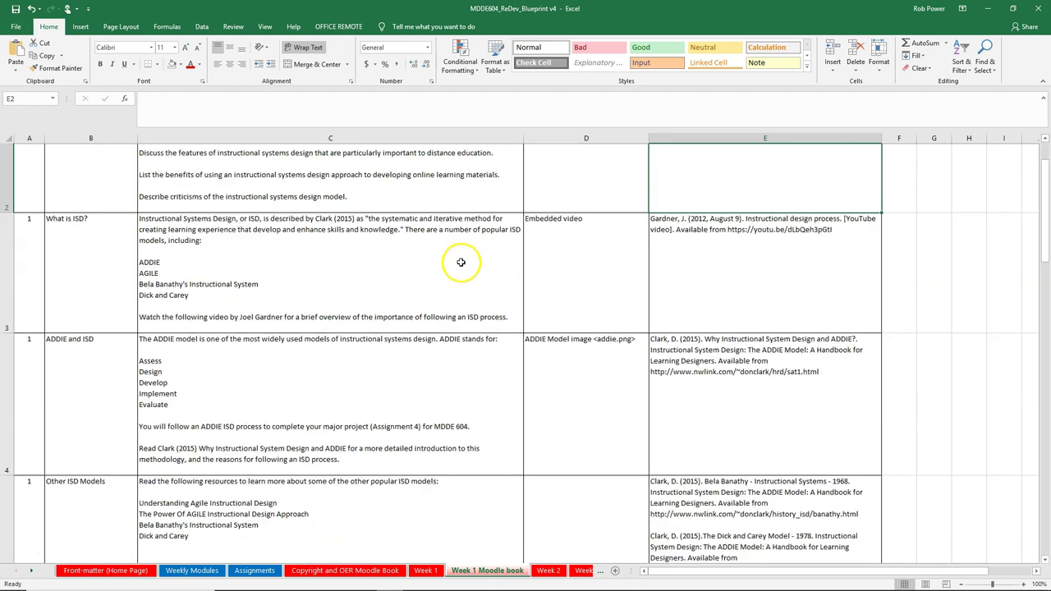
pyautogui.scroll(-2, 460, 262)
pyautogui.scroll(3, 399, 263)
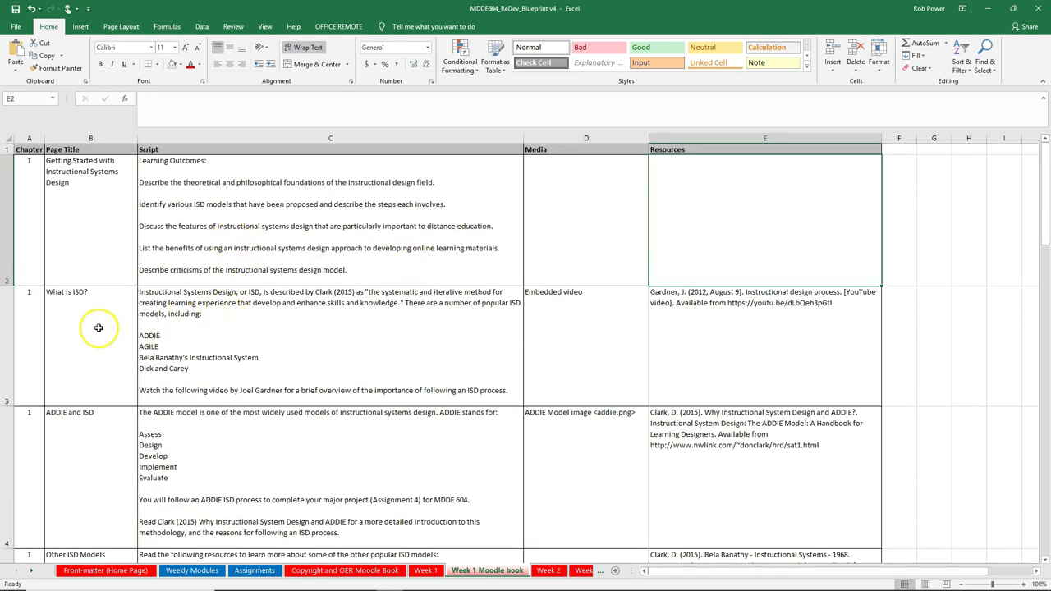
pyautogui.click(564, 299)
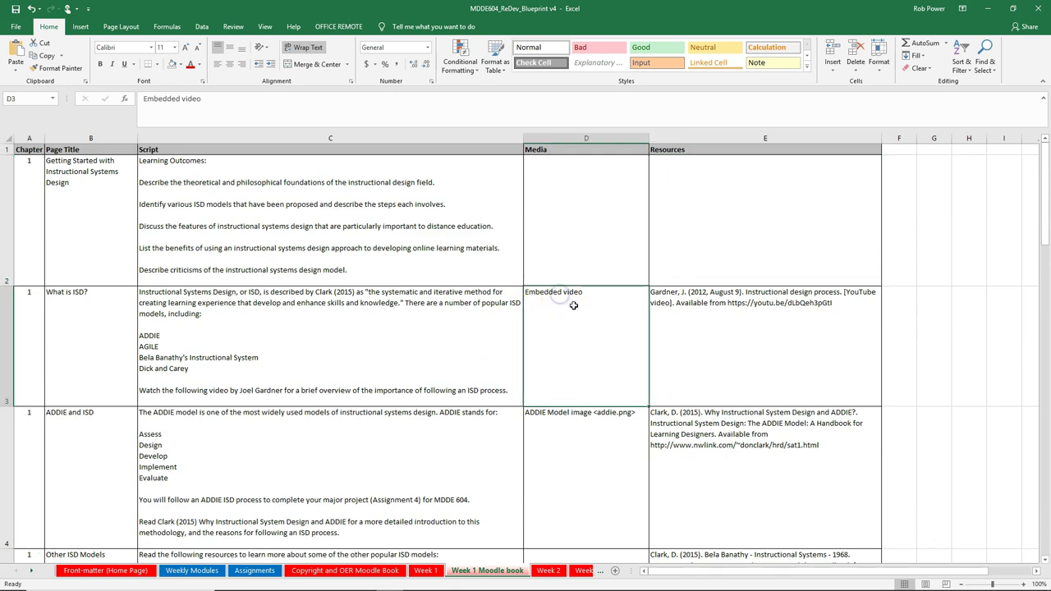
pyautogui.click(254, 348)
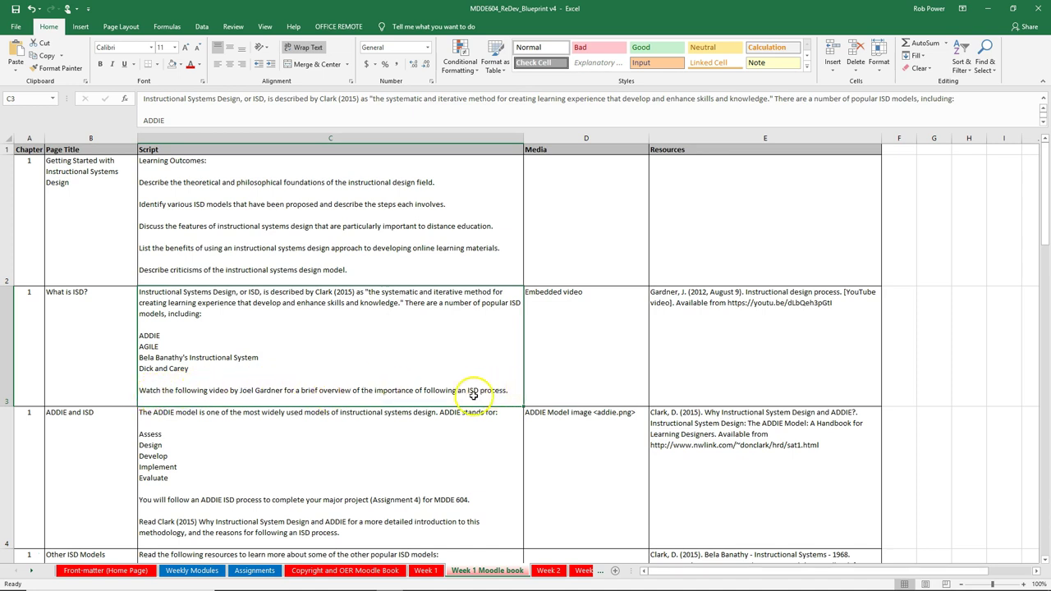
pyautogui.click(728, 298)
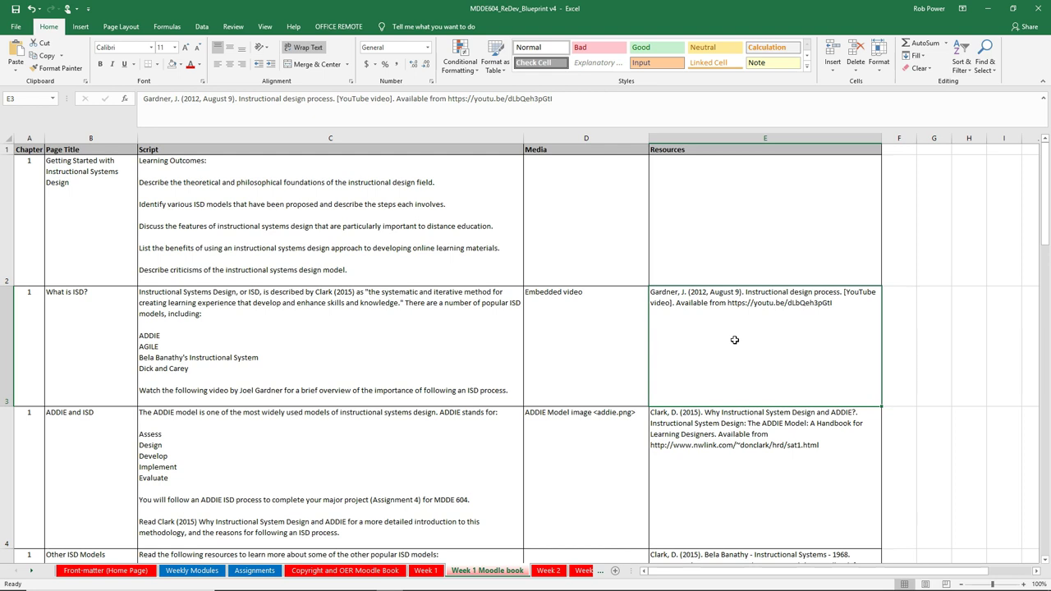
pyautogui.click(731, 338)
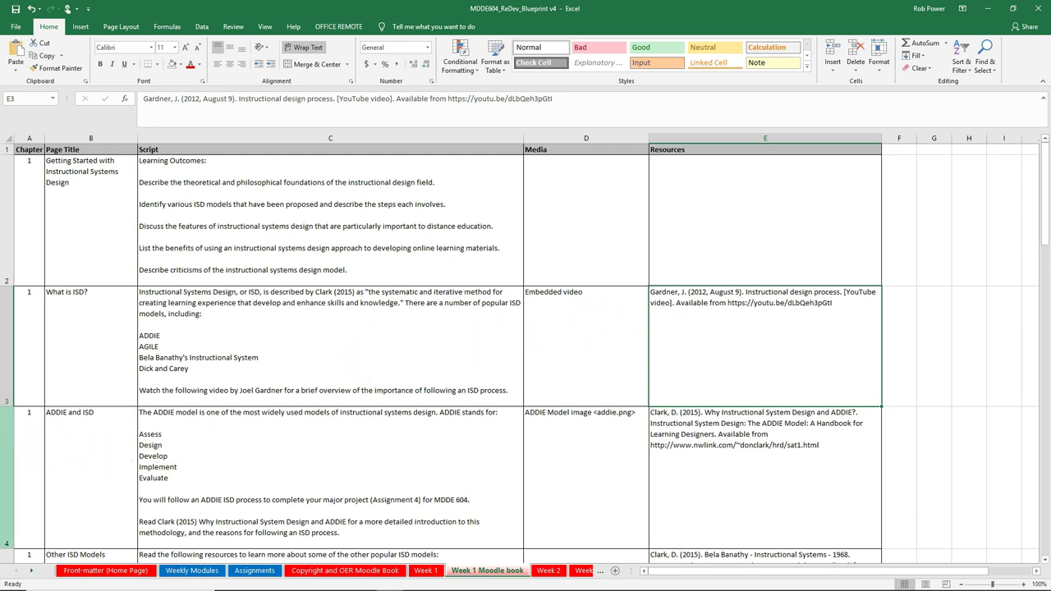
pyautogui.click(9, 449)
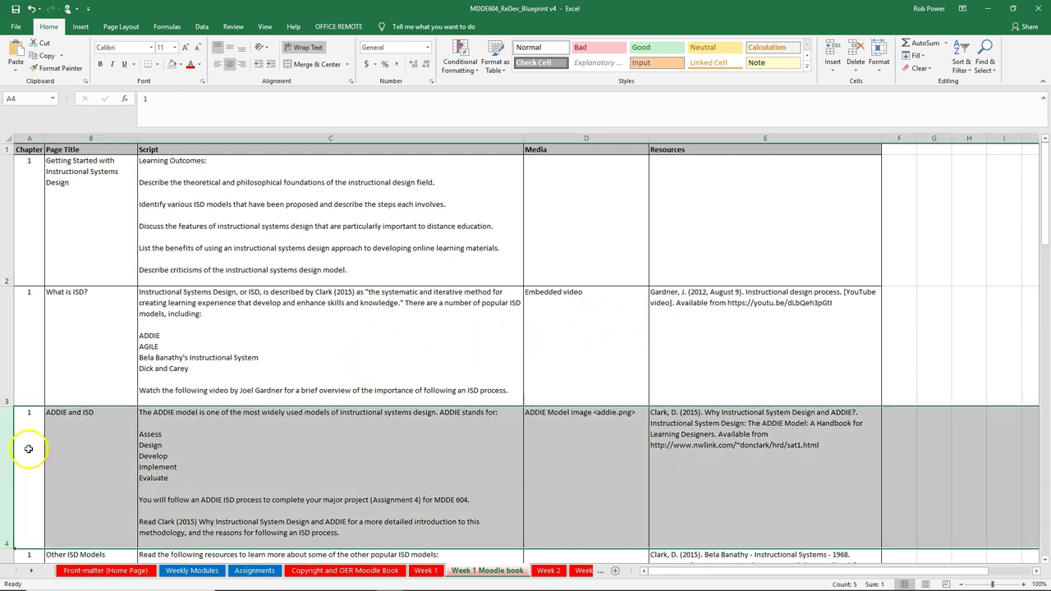
pyautogui.click(208, 444)
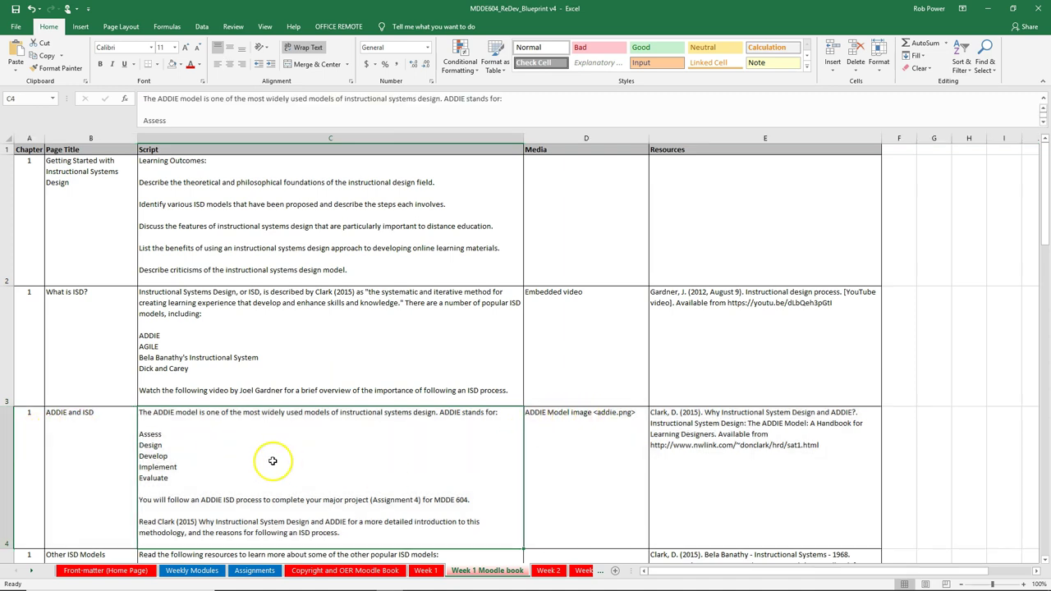
pyautogui.click(578, 414)
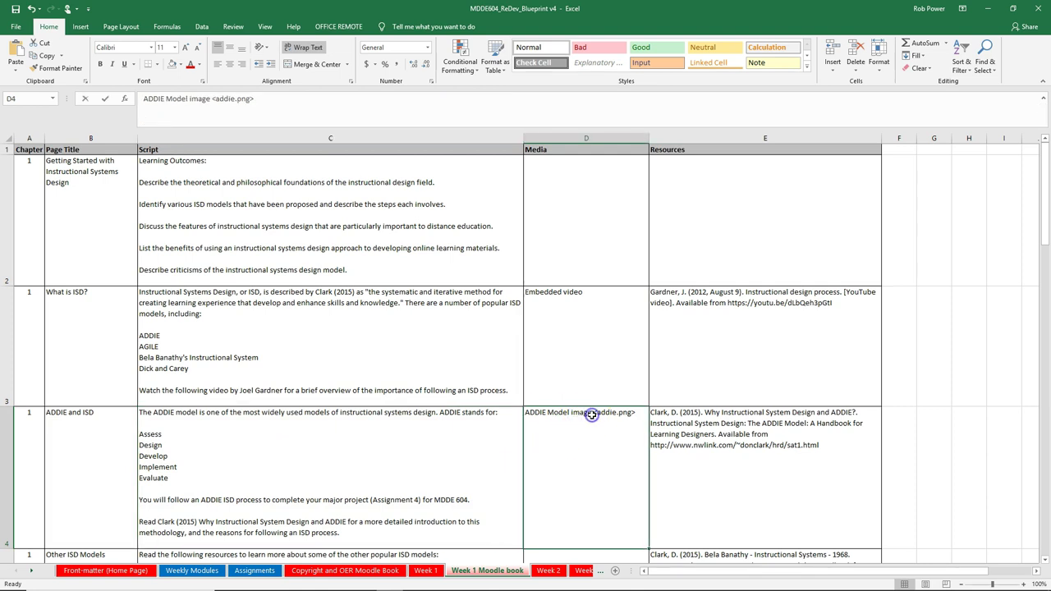
pyautogui.doubleClick(591, 414)
pyautogui.moveTo(526, 415); pyautogui.dragTo(591, 416)
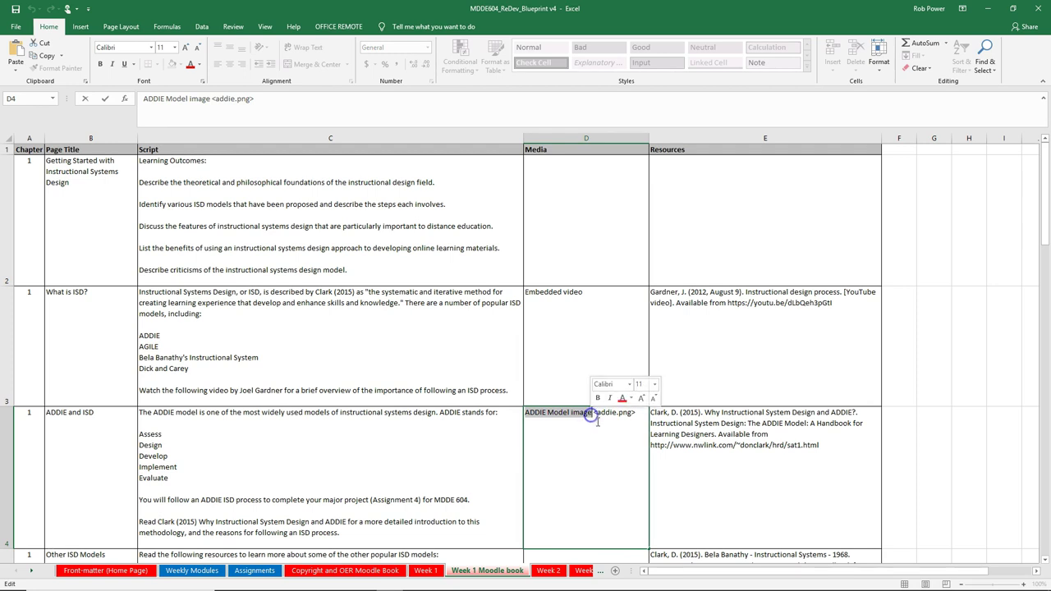
pyautogui.click(604, 414)
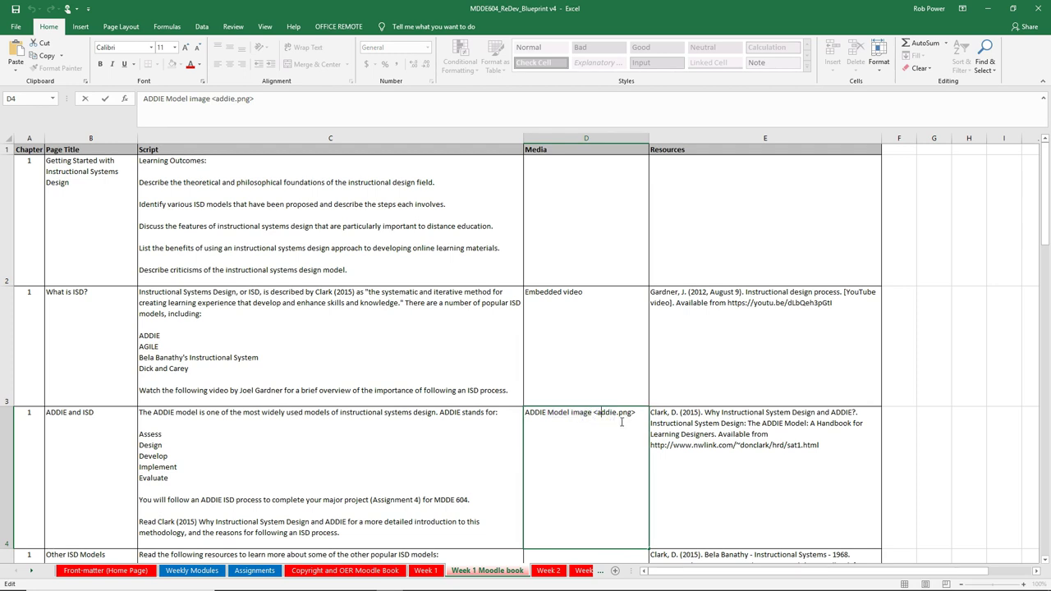
pyautogui.click(607, 422)
pyautogui.moveTo(596, 414); pyautogui.dragTo(628, 418)
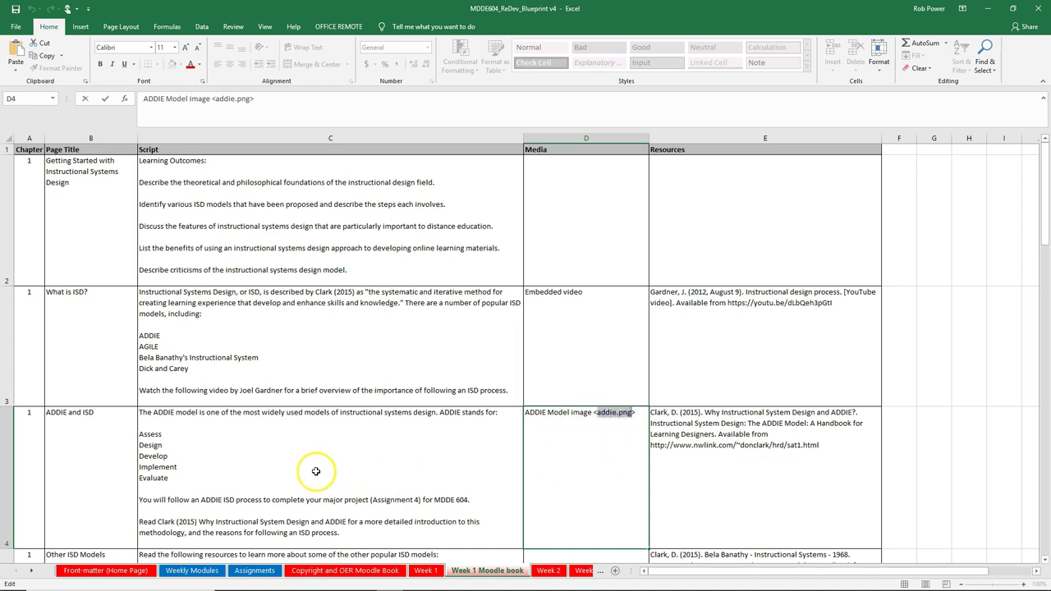
pyautogui.scroll(-2, 317, 464)
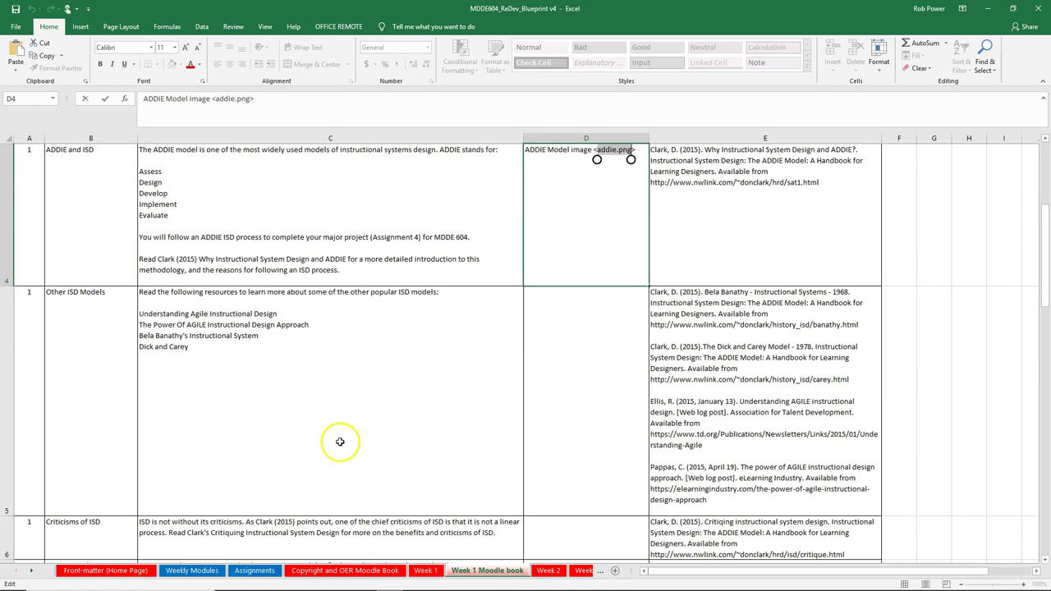
pyautogui.scroll(2, 289, 307)
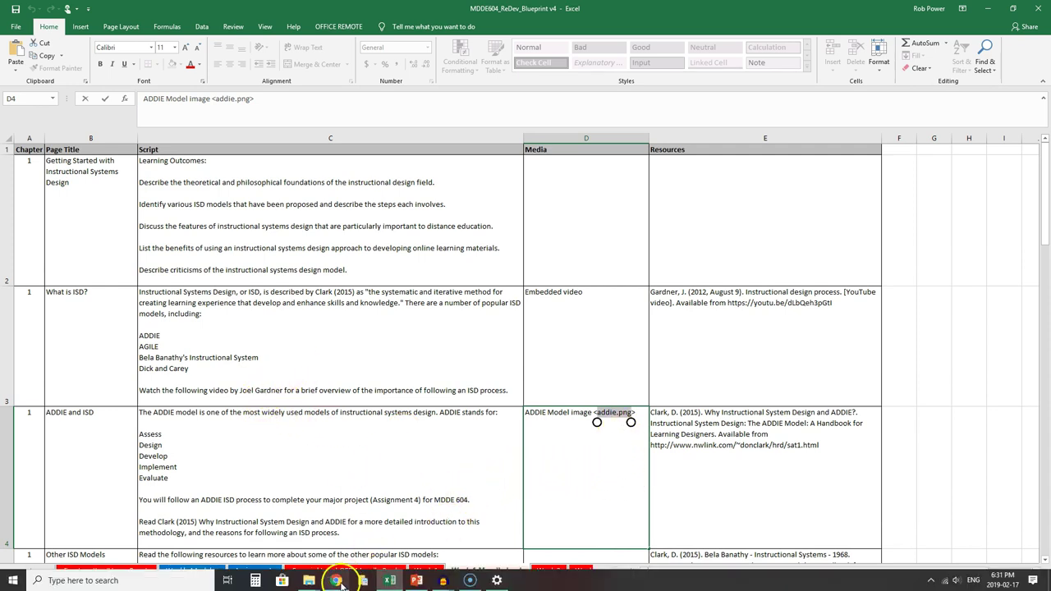
# Open the Week 1 book in Moodle and compare its Getting Started chapter with the B2 title and C2 outcomes
pyautogui.click(337, 580)
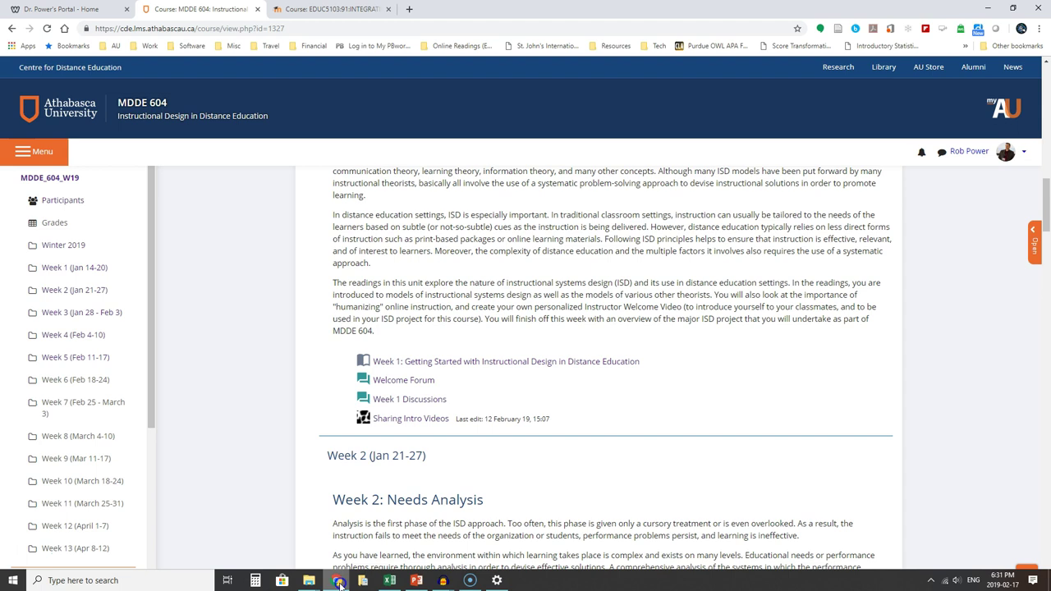
pyautogui.click(410, 363)
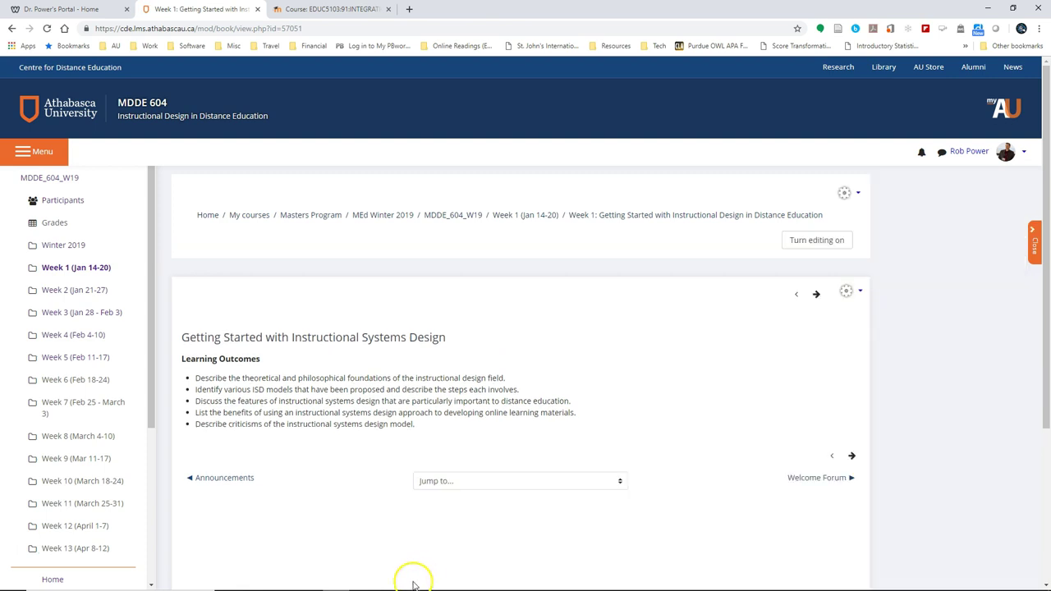
pyautogui.click(391, 580)
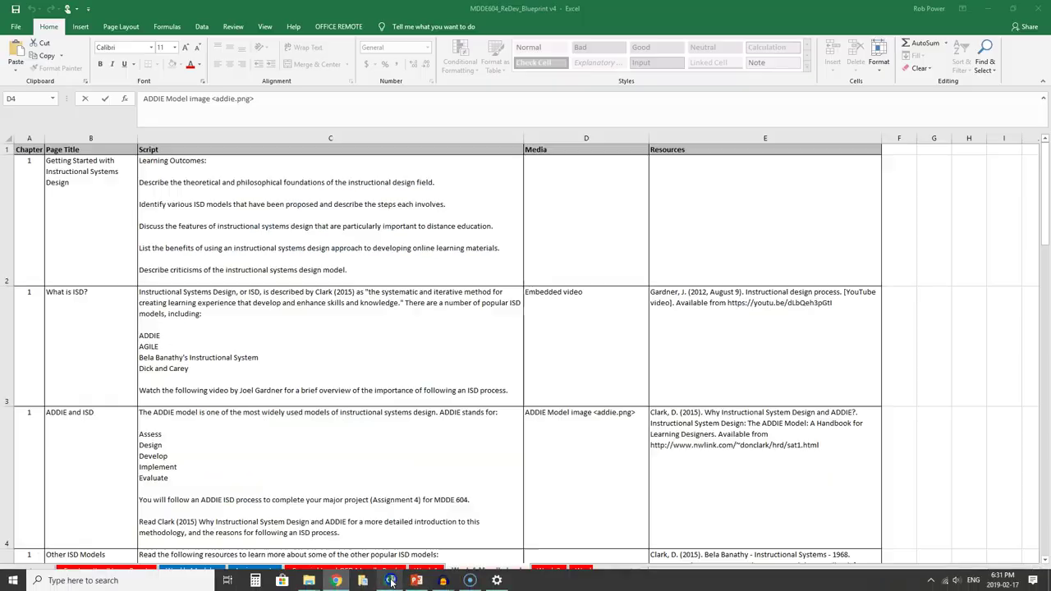
pyautogui.click(68, 173)
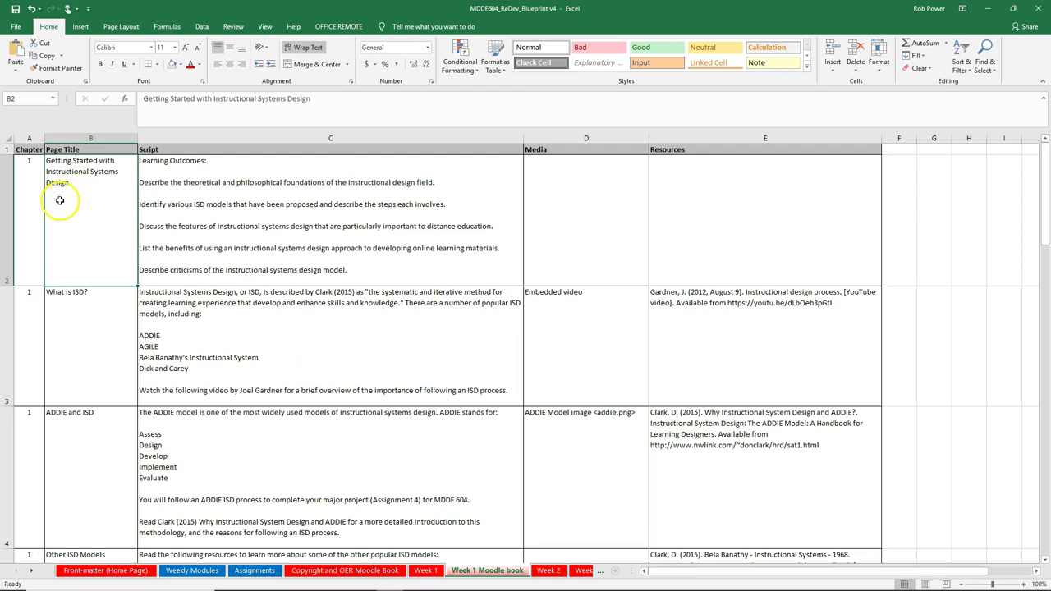
pyautogui.click(199, 182)
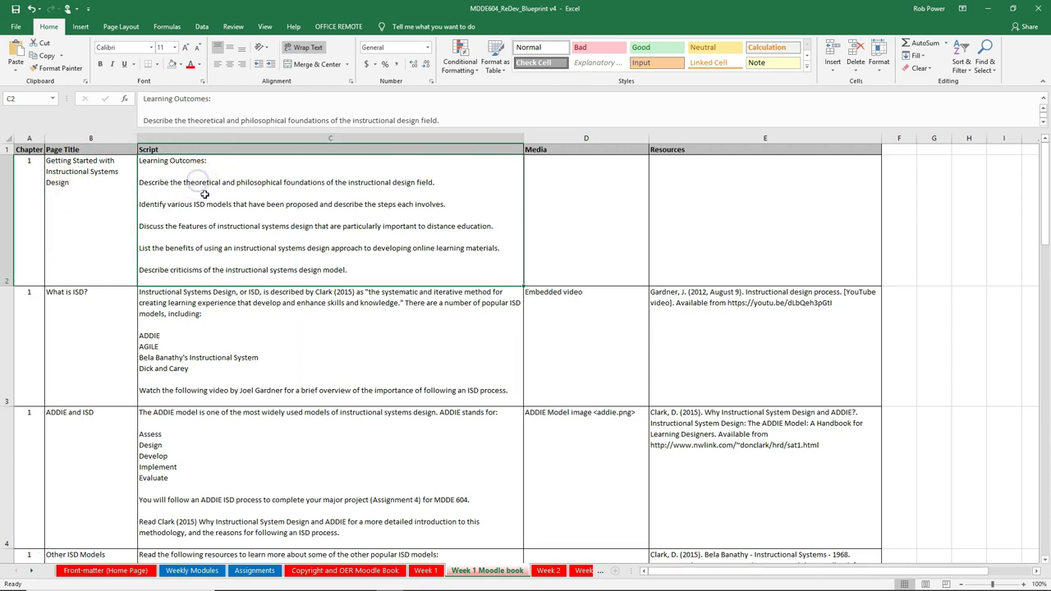
pyautogui.click(336, 581)
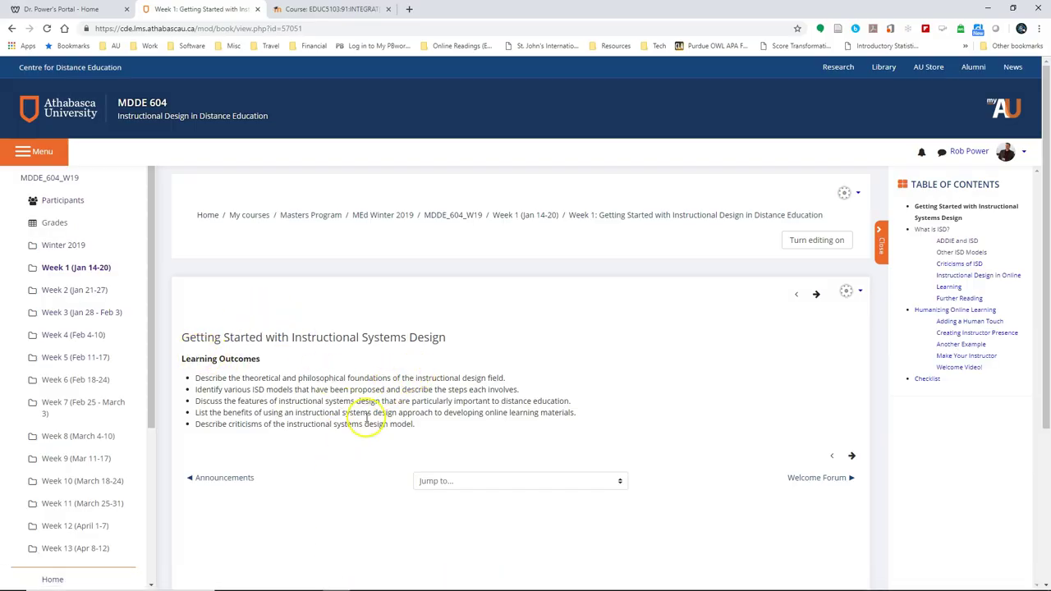
pyautogui.click(390, 581)
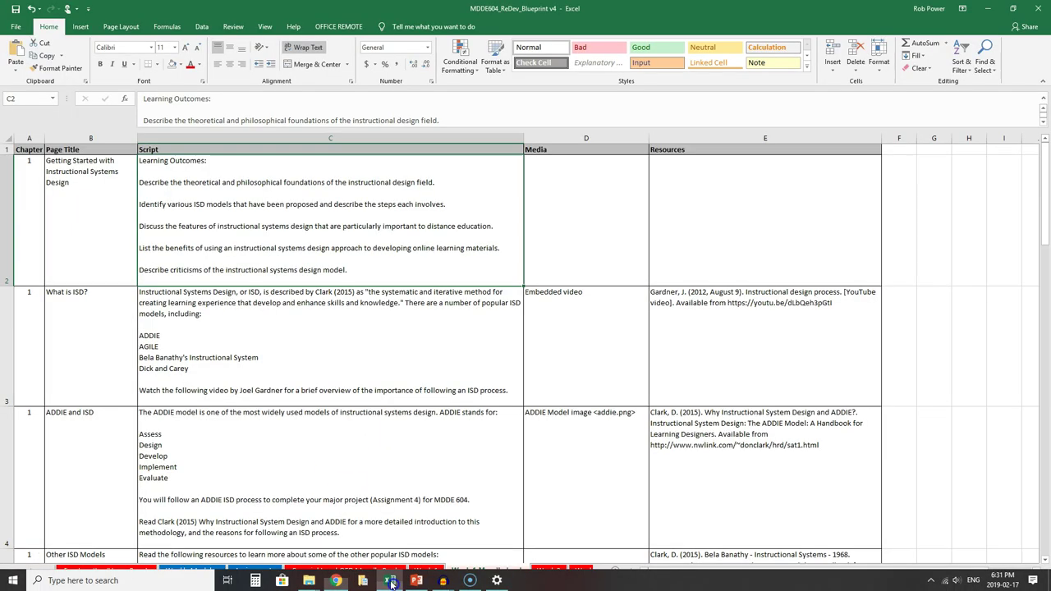
# Review the What is ISD? row's chapter number, page title and script in A3–C3
pyautogui.click(33, 317)
pyautogui.click(71, 302)
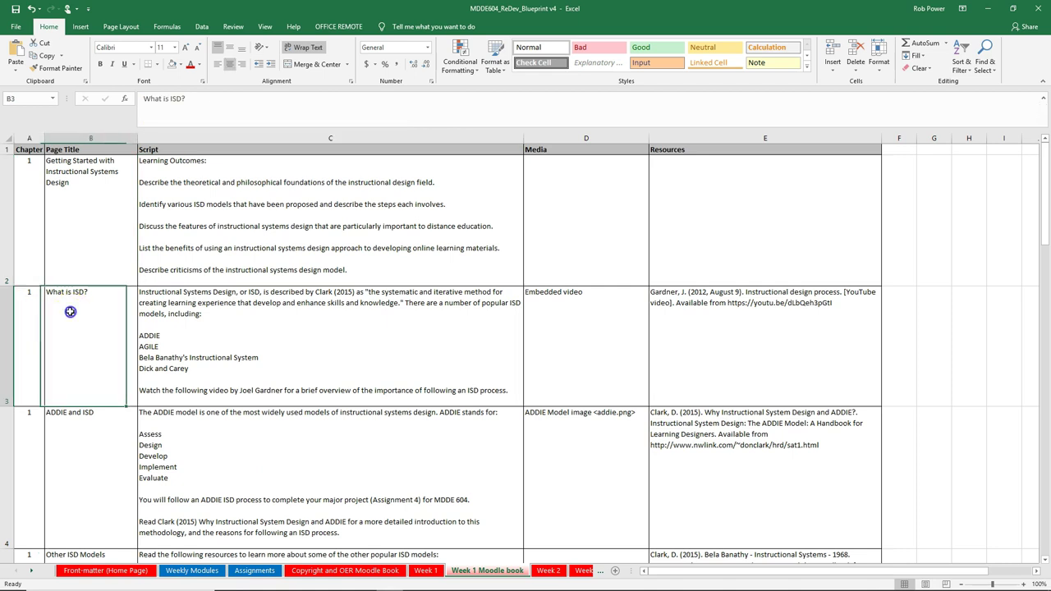
pyautogui.click(203, 305)
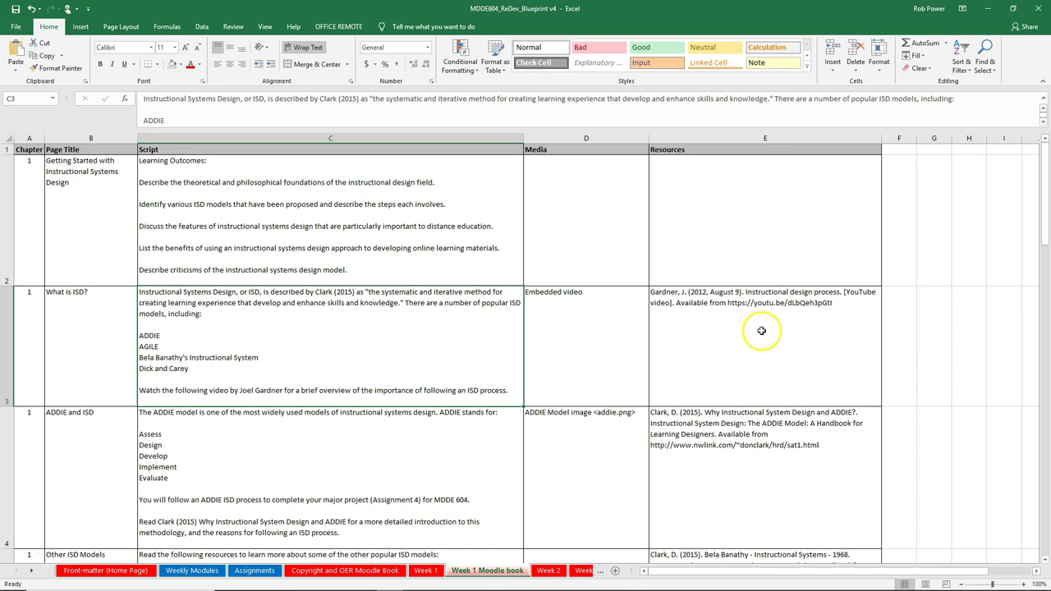
# Advance the Moodle book to the What is ISD? chapter with its Instructional Design Process video, then return to Excel
pyautogui.moveTo(390, 581)
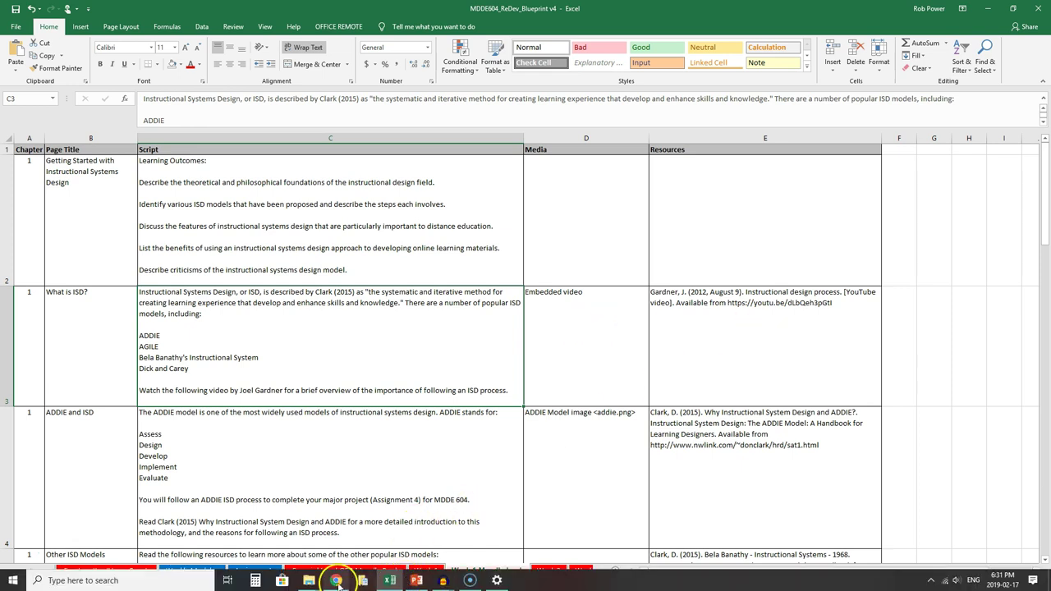
pyautogui.click(335, 581)
pyautogui.click(851, 455)
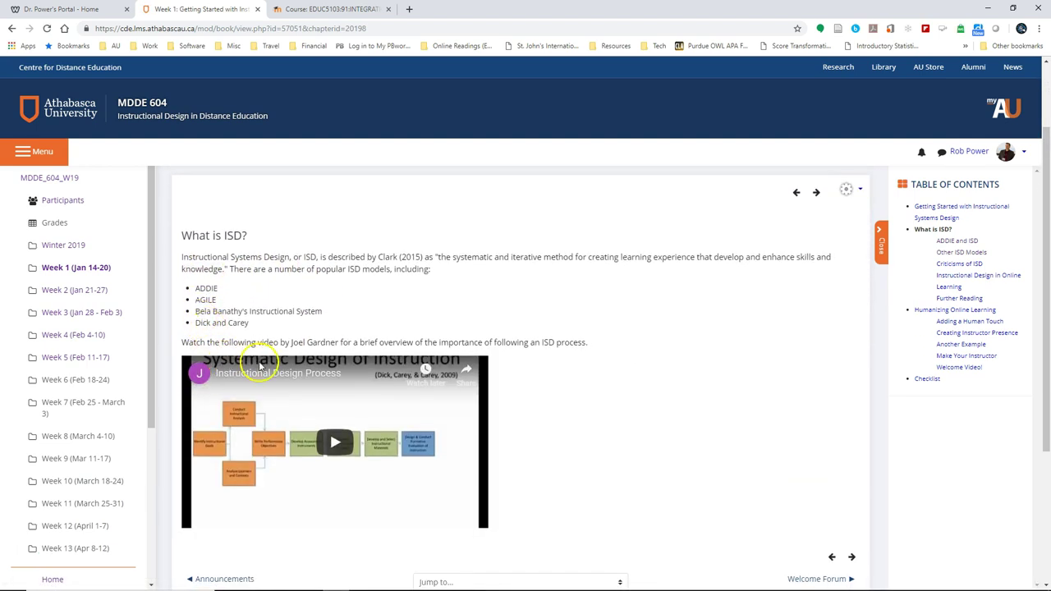
pyautogui.scroll(-1, 265, 371)
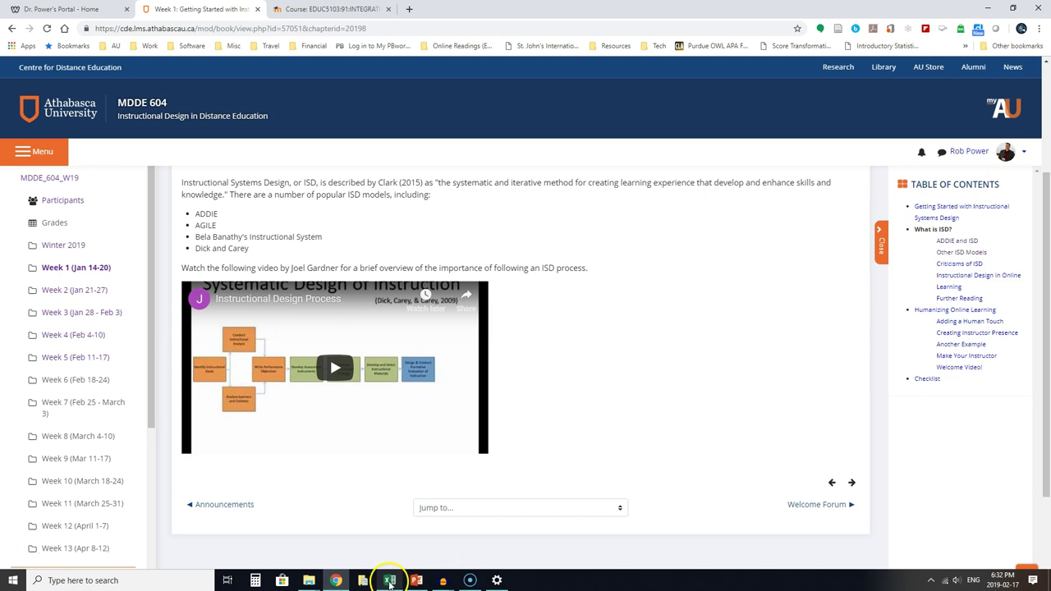
pyautogui.click(389, 581)
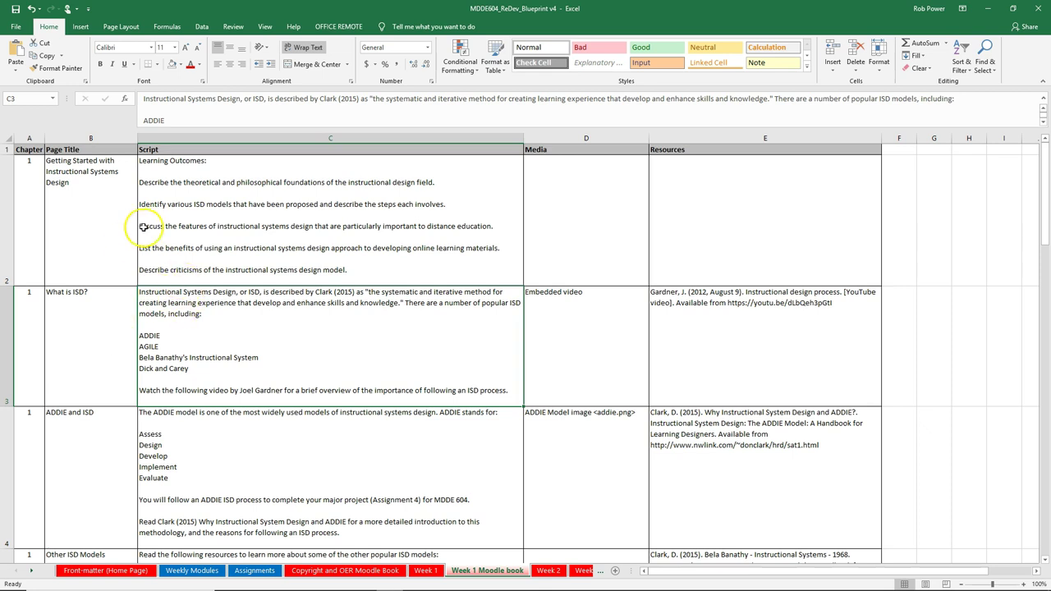
# Review the Learning Outcomes script in C2, then return to the Front-matter (Home Page) sheet
pyautogui.click(184, 204)
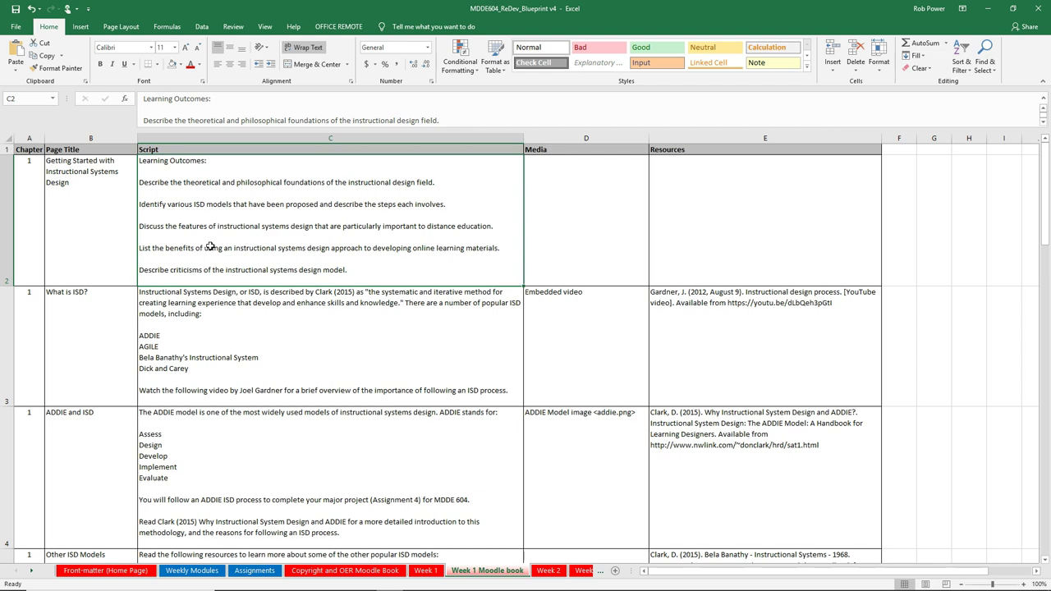
pyautogui.click(232, 202)
pyautogui.click(300, 171)
pyautogui.click(106, 570)
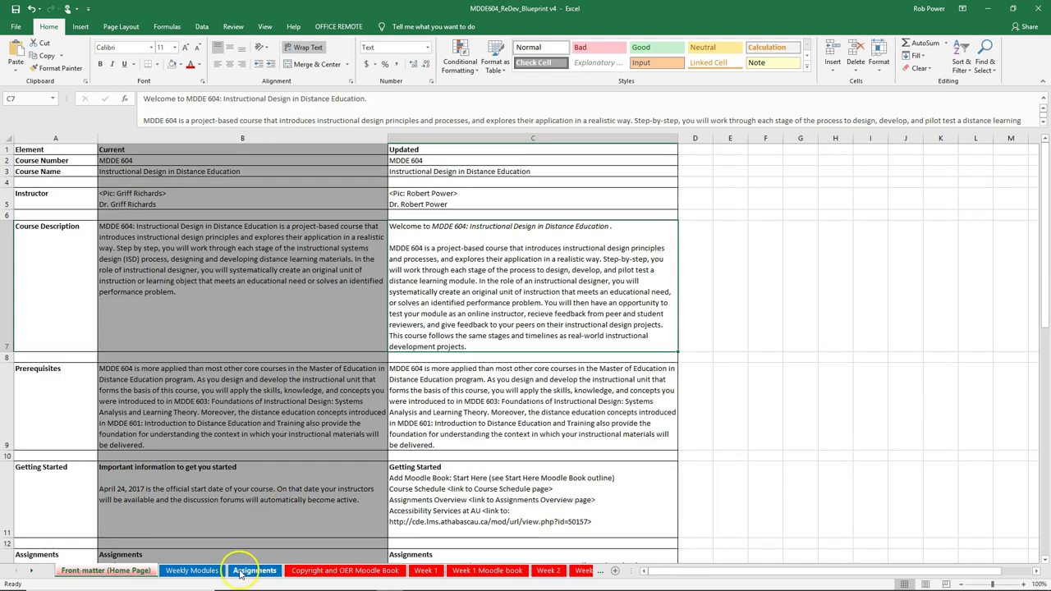
# Move past Weekly Modules and Copyright and OER to Week 1, selecting its unit intro script in F2
pyautogui.click(205, 569)
pyautogui.click(308, 570)
pyautogui.click(422, 570)
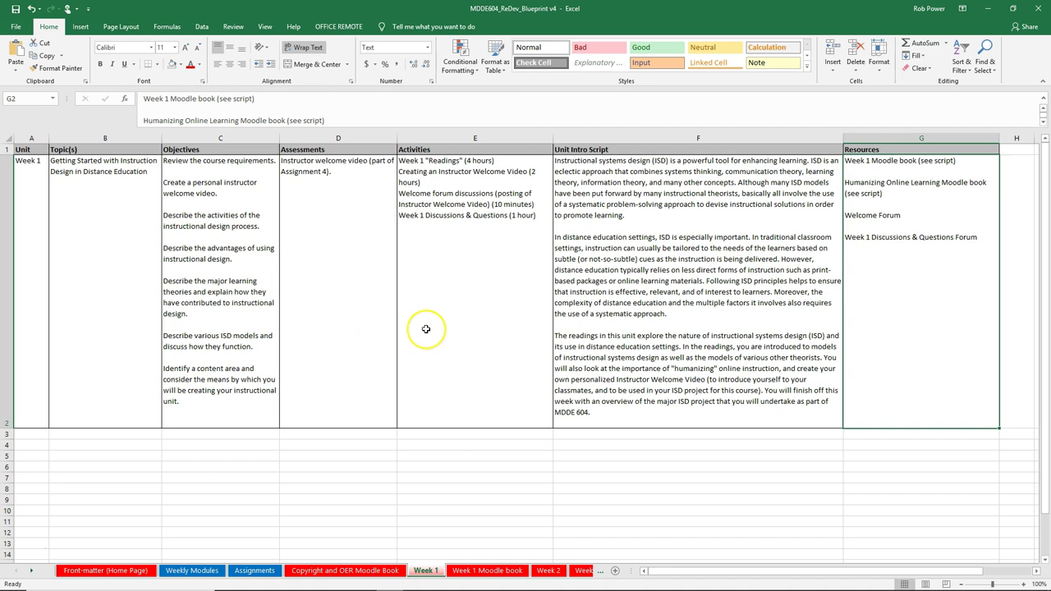
pyautogui.click(667, 238)
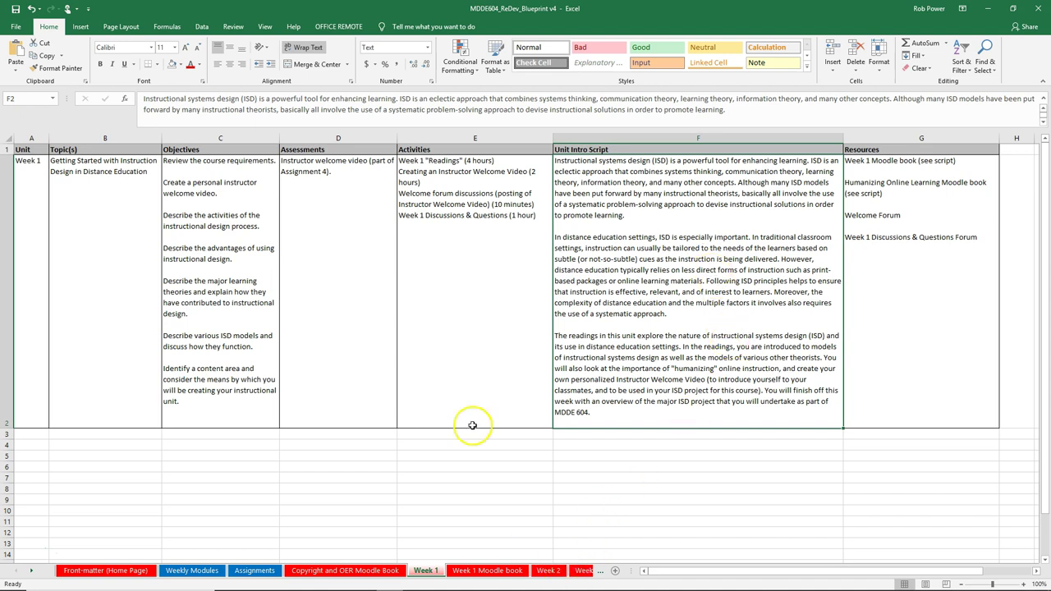
# Compare with the Front-matter (Home Page) sheet, then go to the Week 1 Moodle book sheet
pyautogui.click(112, 570)
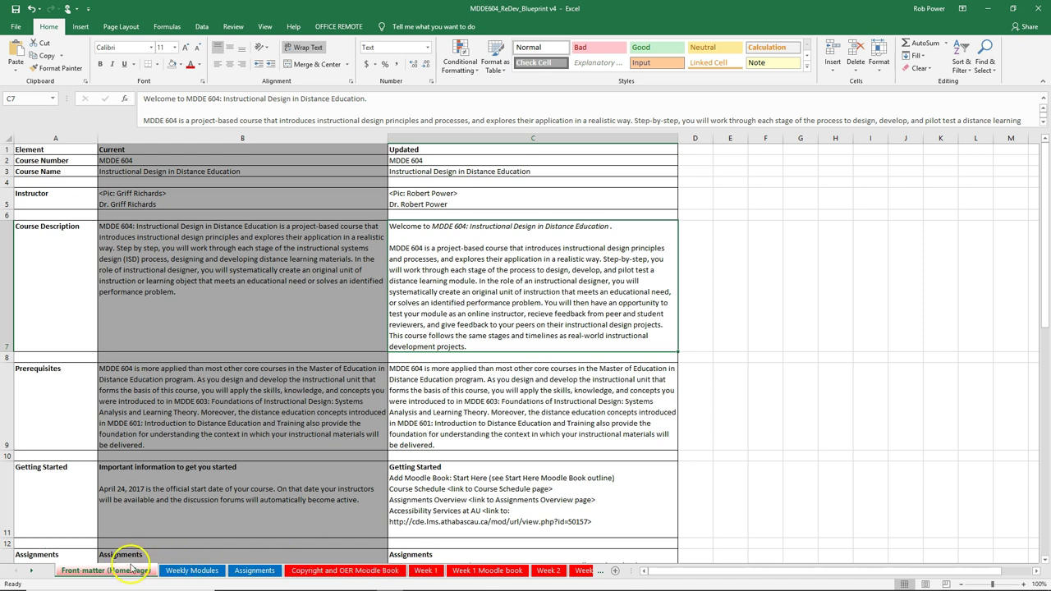
pyautogui.click(426, 571)
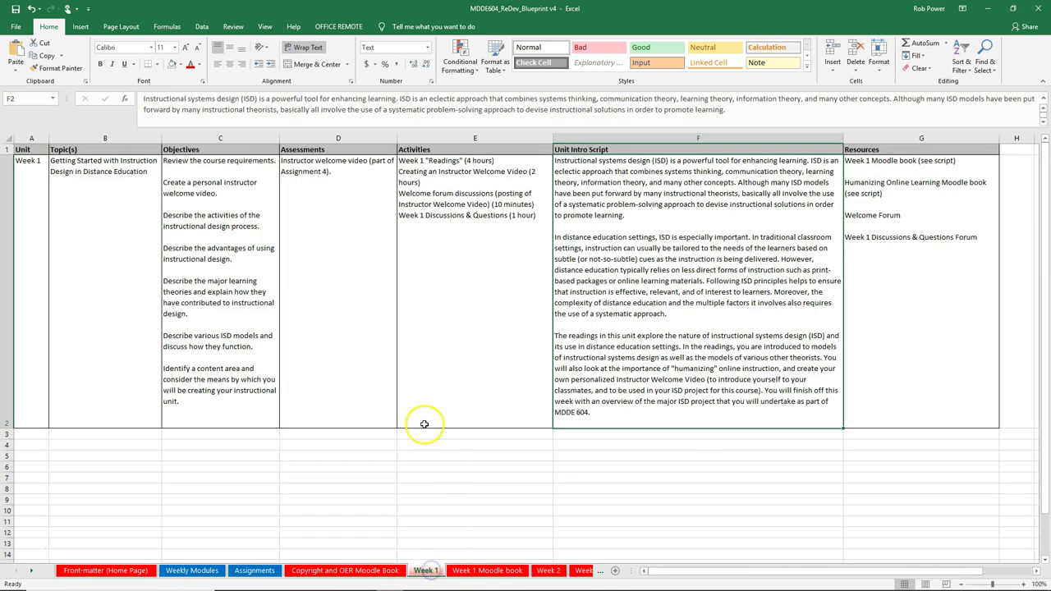
pyautogui.click(466, 570)
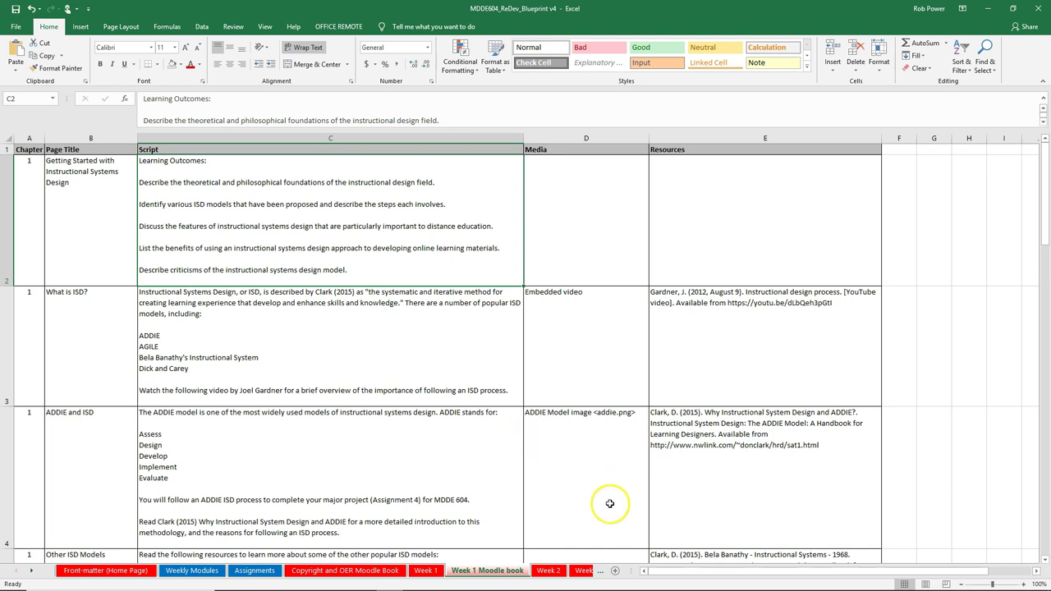
# Glance at the Week 2 and Week 2 Moodle book sheets, then go back to Week 1
pyautogui.click(548, 569)
pyautogui.click(581, 571)
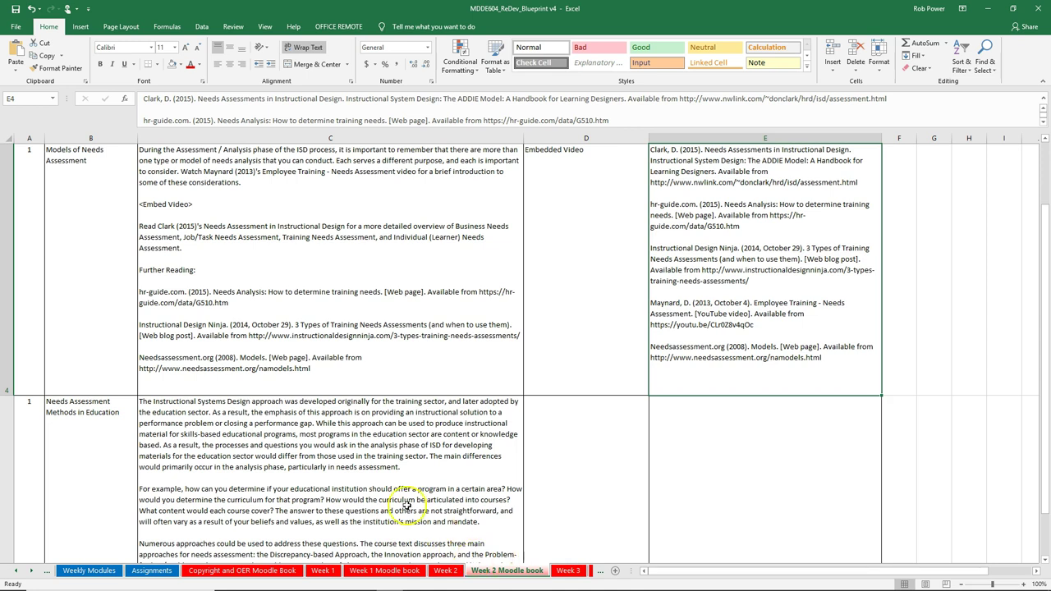
pyautogui.click(322, 571)
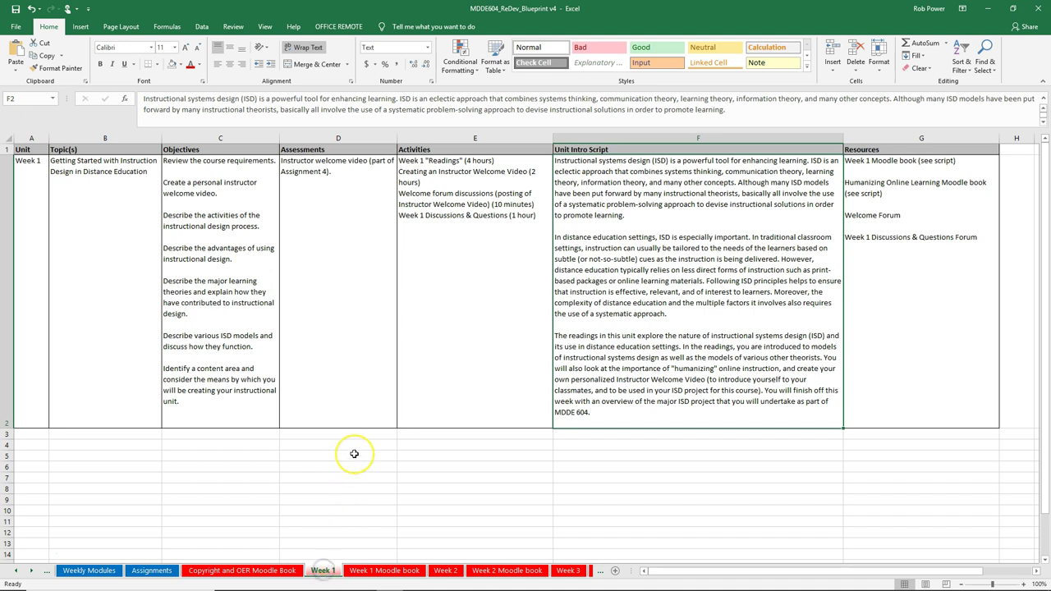